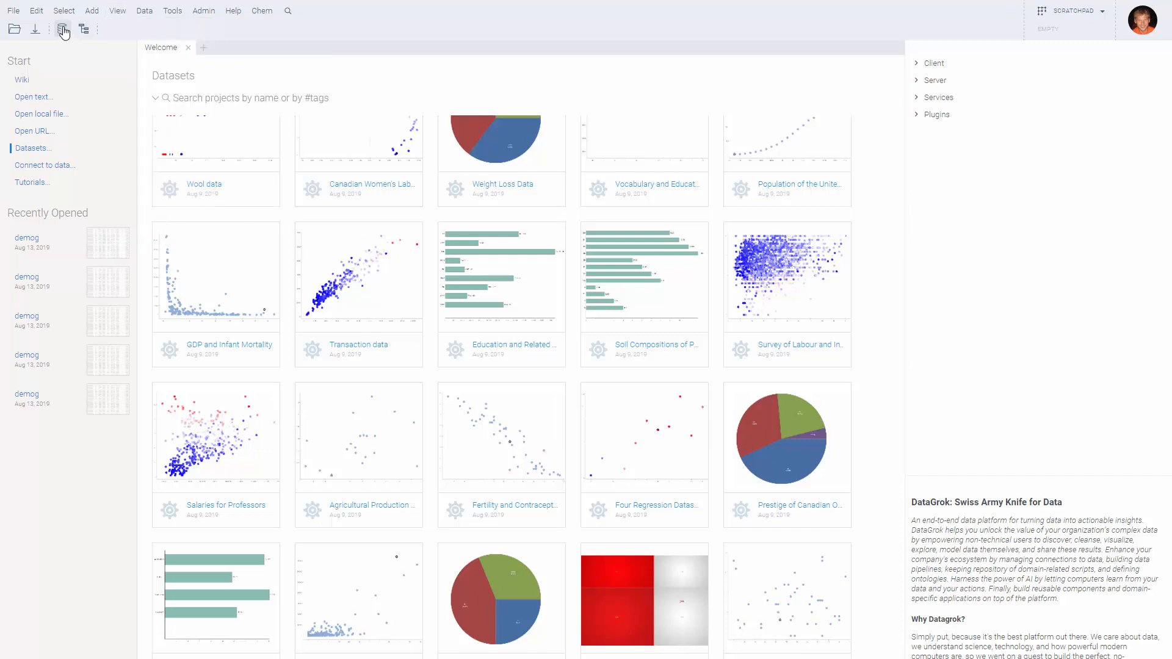
# Open the Connect to Data tree and collapse the sensors connection's 27 queries
pyautogui.click(63, 32)
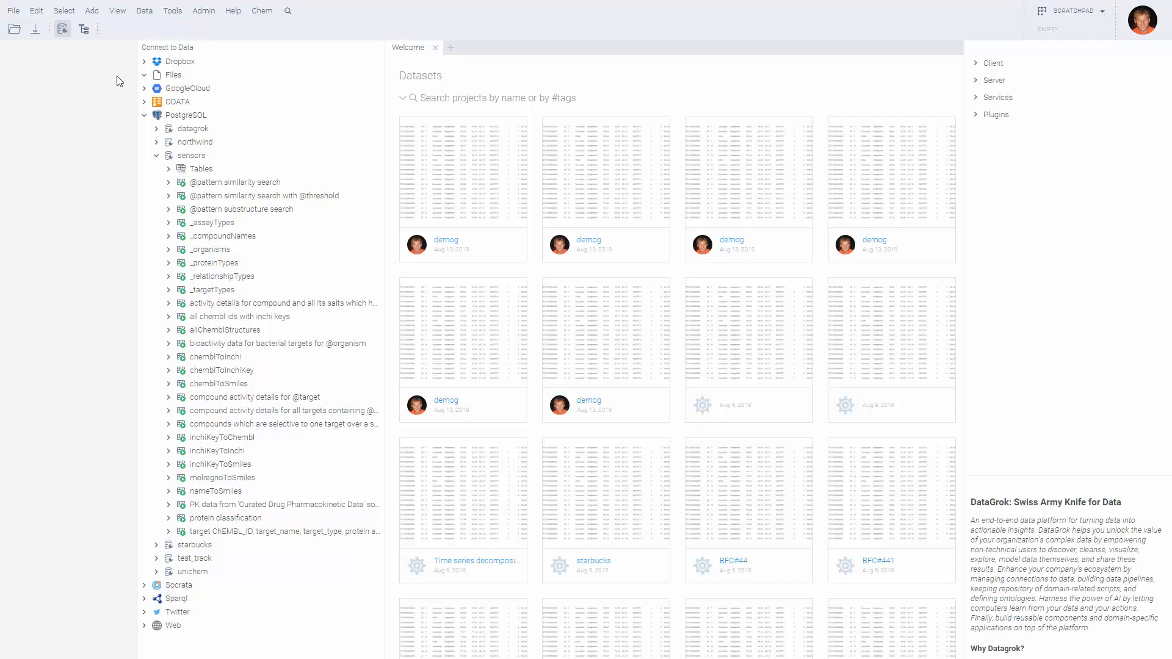
pyautogui.click(155, 157)
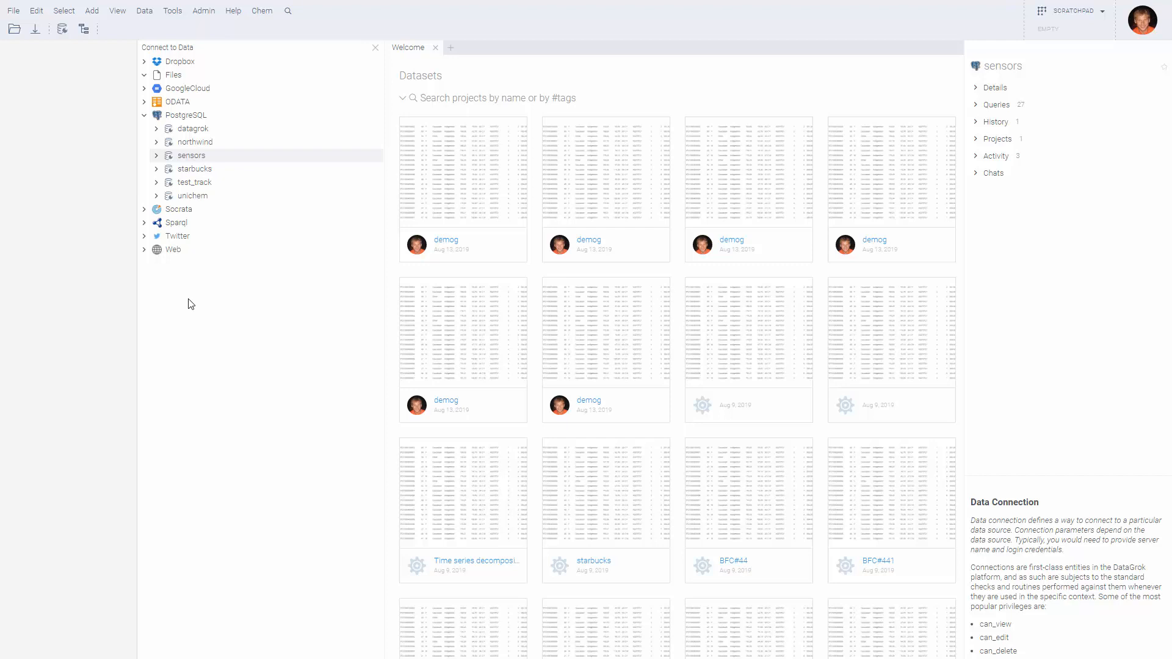
# Bring up the PostgreSQL data source's context menu with its Add connection option
pyautogui.rightClick(196, 117)
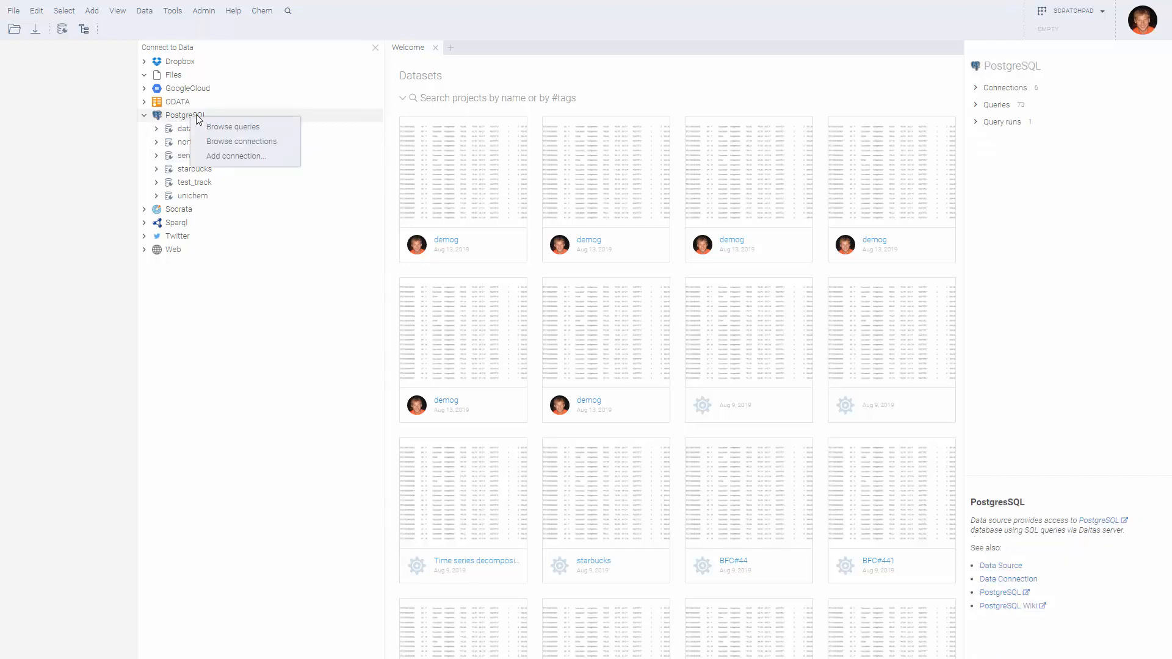
# Create PostgreSQL connection chembl to database chembl on localhost, enter login and password, and test it
pyautogui.click(255, 156)
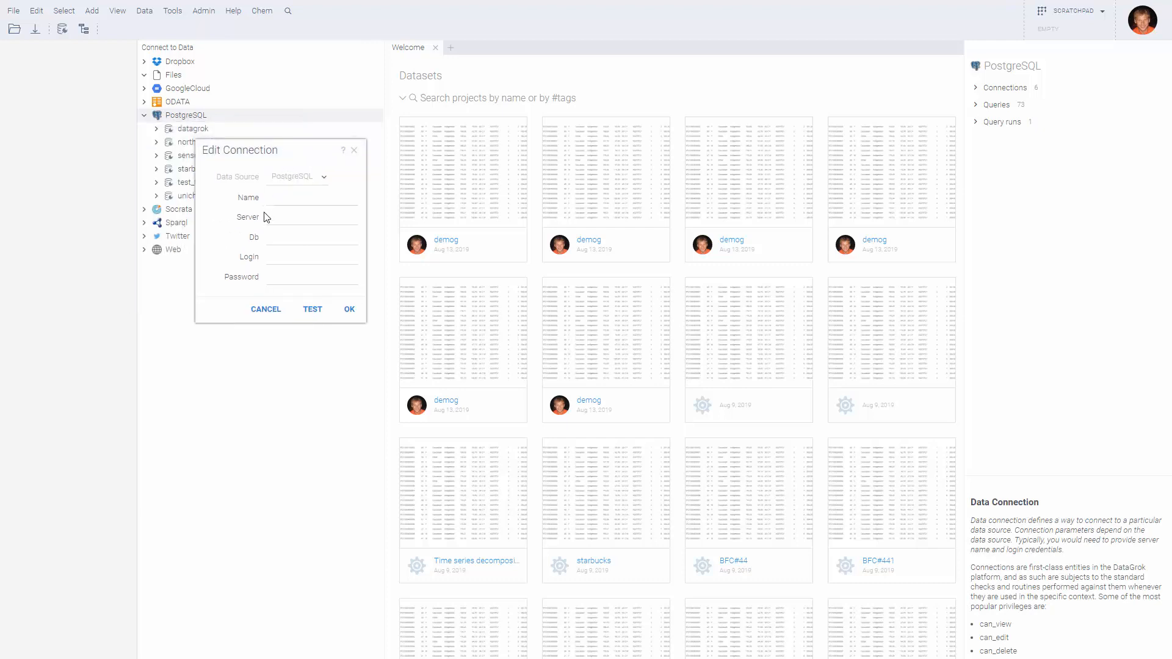
pyautogui.click(280, 198)
pyautogui.write('chem')
pyautogui.press('Tab')
pyautogui.write('localhost')
pyautogui.click(311, 235)
pyautogui.write('chembl')
pyautogui.press('Tab')
pyautogui.write('chemb')
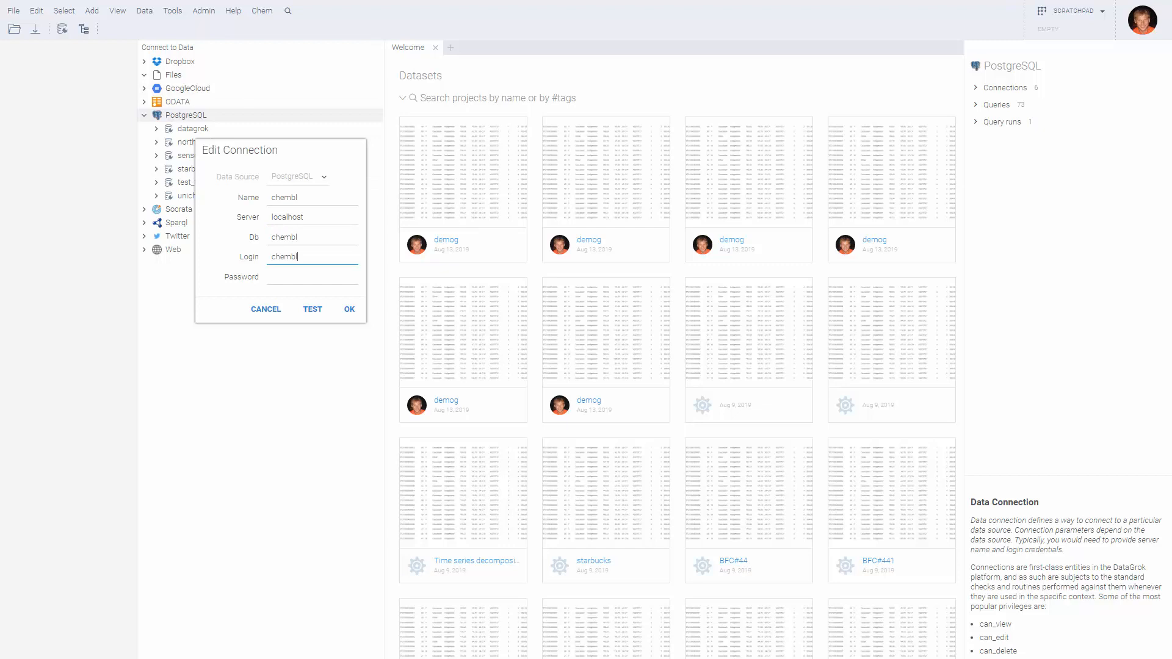
pyautogui.press('Tab')
pyautogui.write('chembl')
pyautogui.click(312, 309)
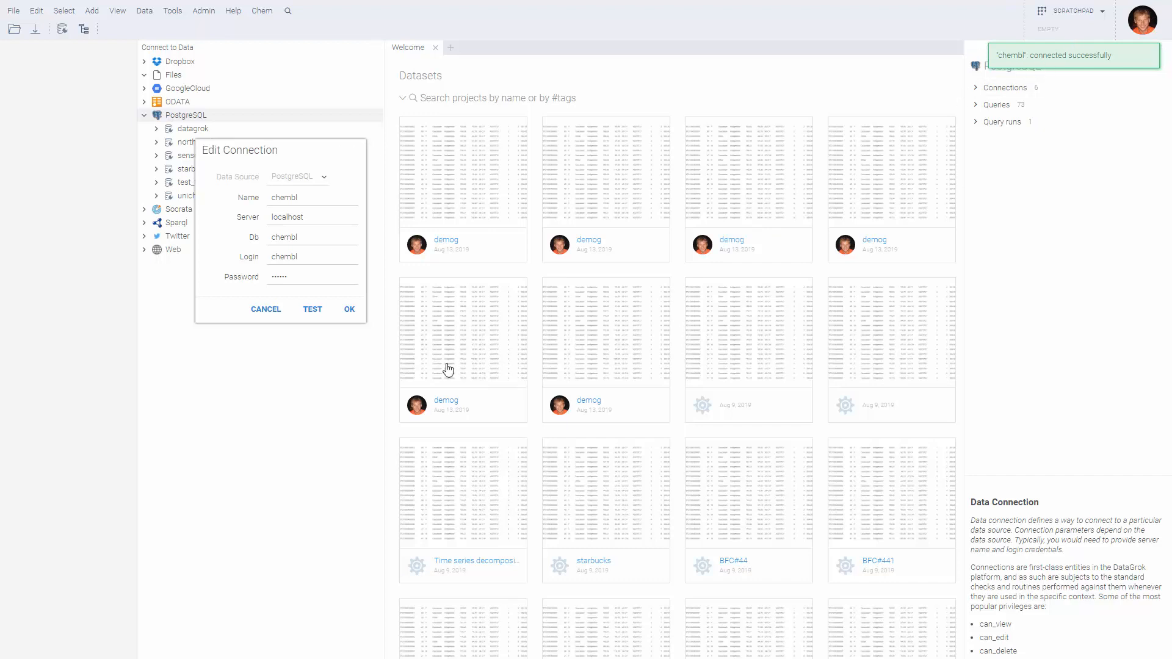
# Save the chembl connection and expand its Tables list, scrolling from action_type through version
pyautogui.click(352, 310)
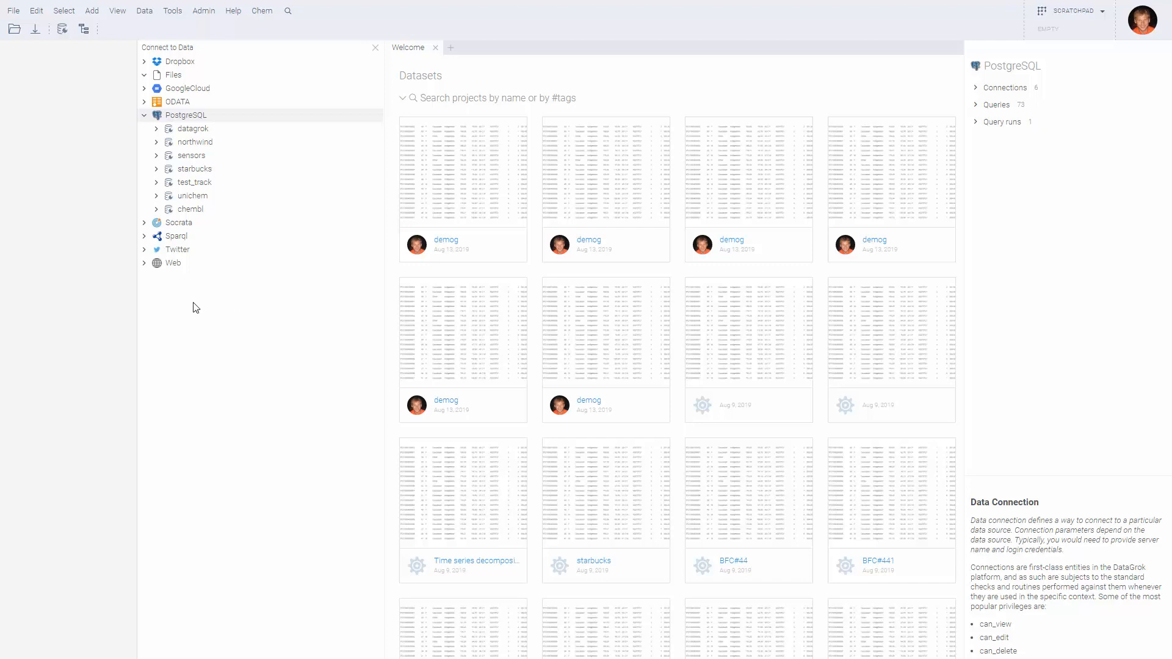
pyautogui.click(157, 210)
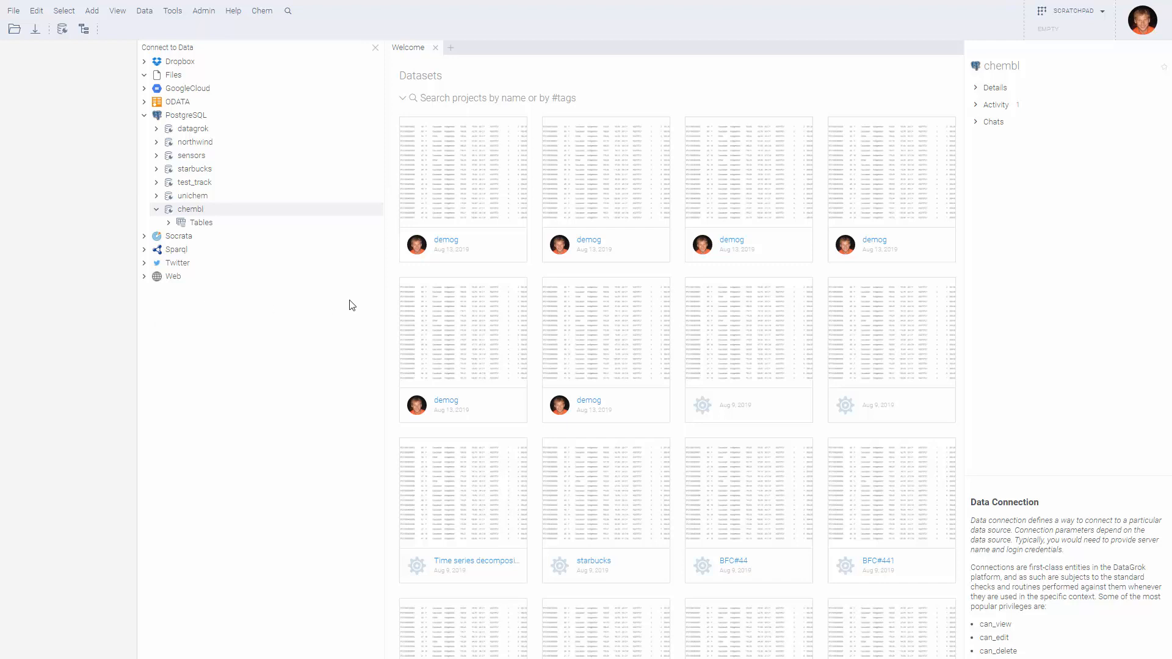
pyautogui.click(170, 224)
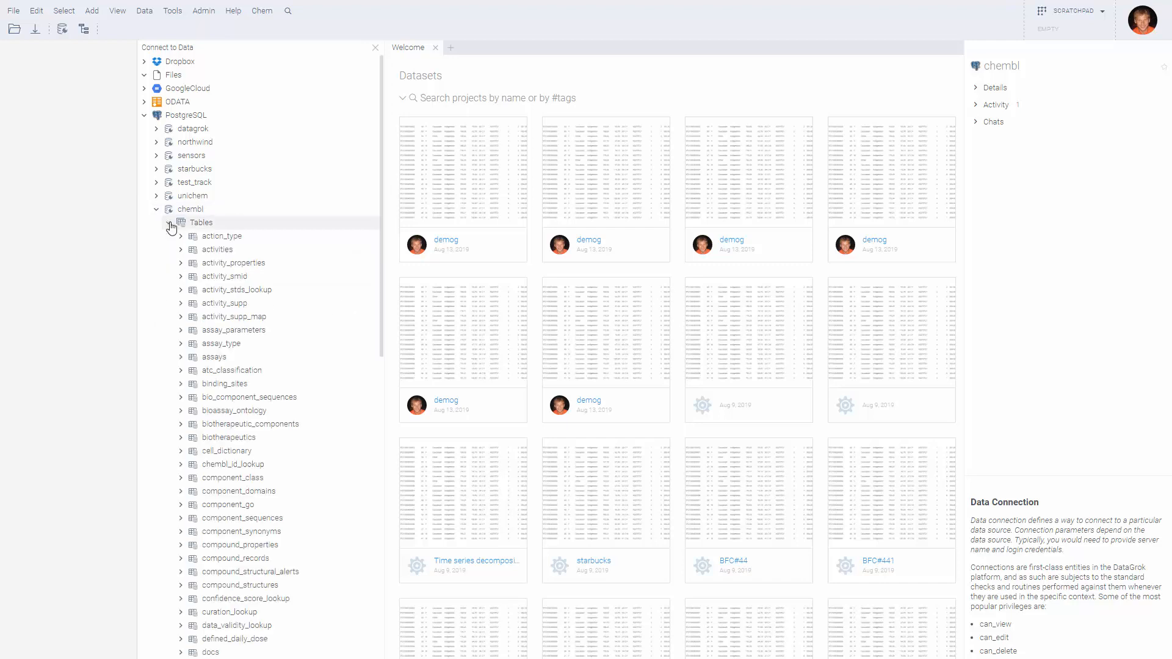
pyautogui.scroll(-1, 259, 244)
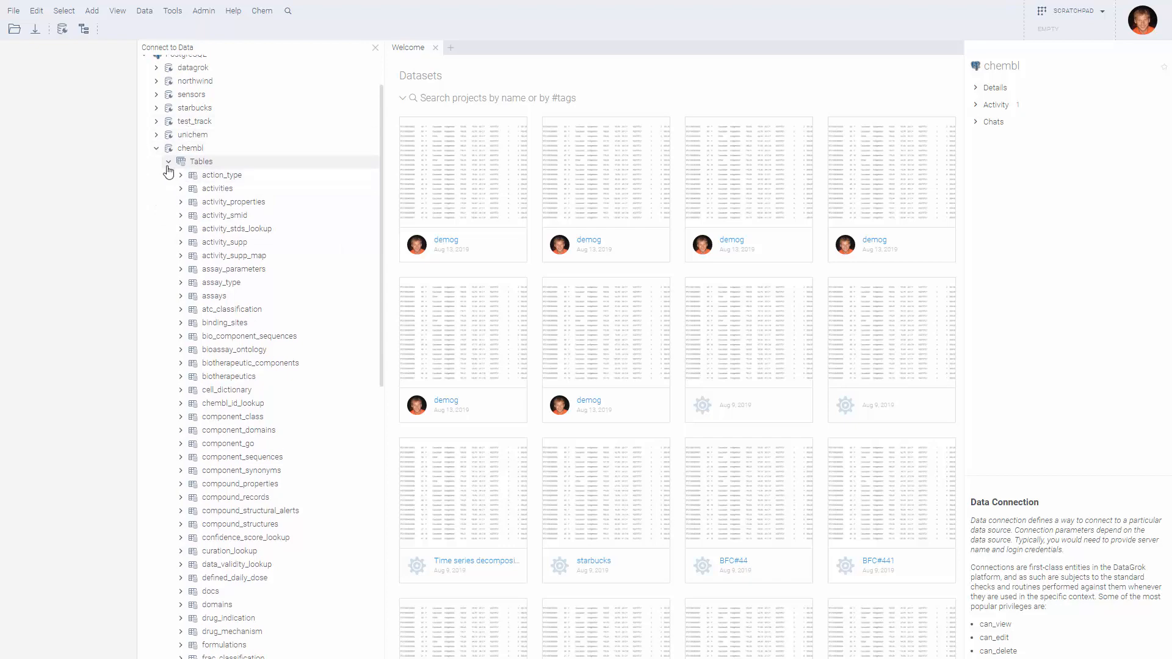
pyautogui.scroll(-5, 274, 263)
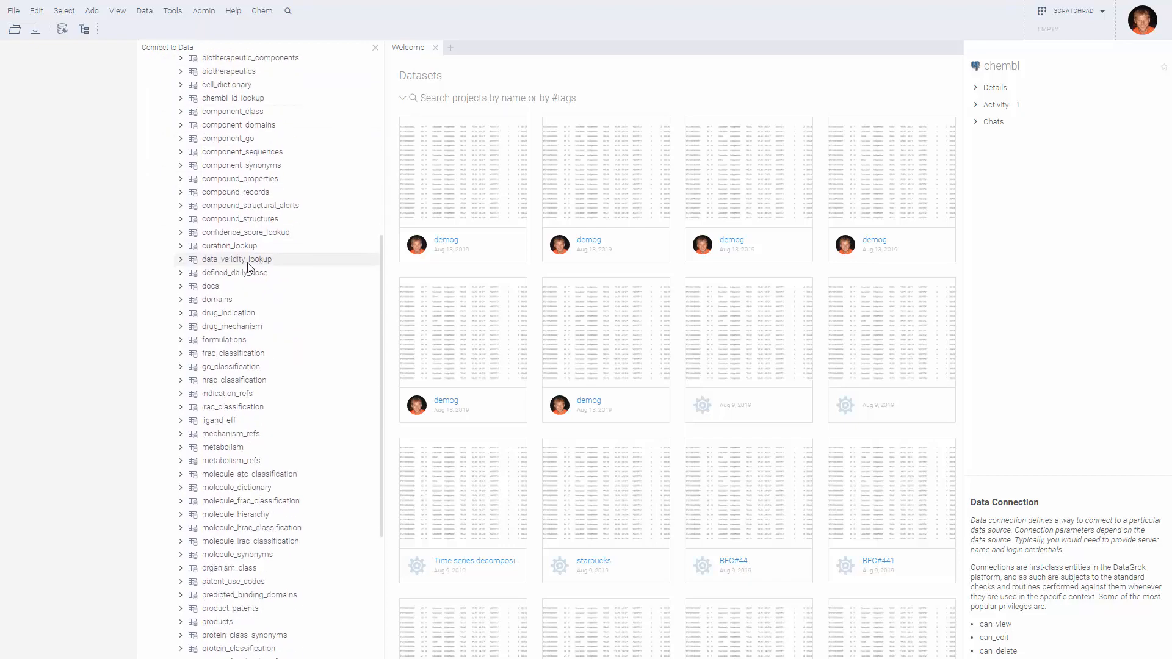
pyautogui.scroll(4, 250, 279)
pyautogui.scroll(-8, 236, 163)
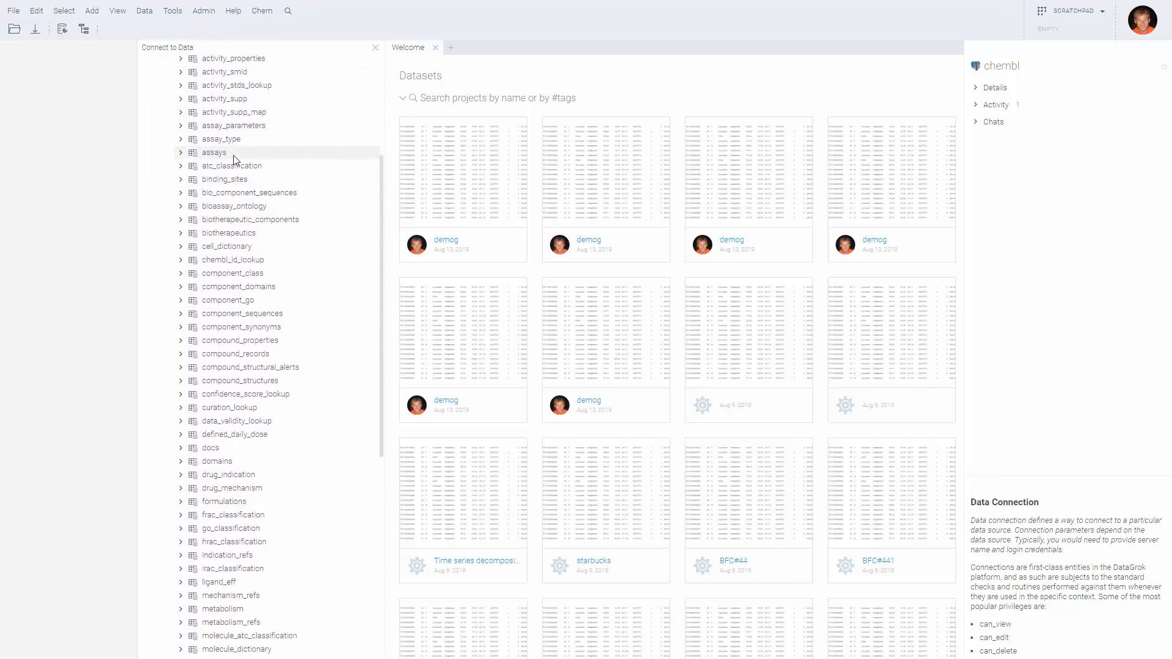
pyautogui.scroll(-1, 236, 177)
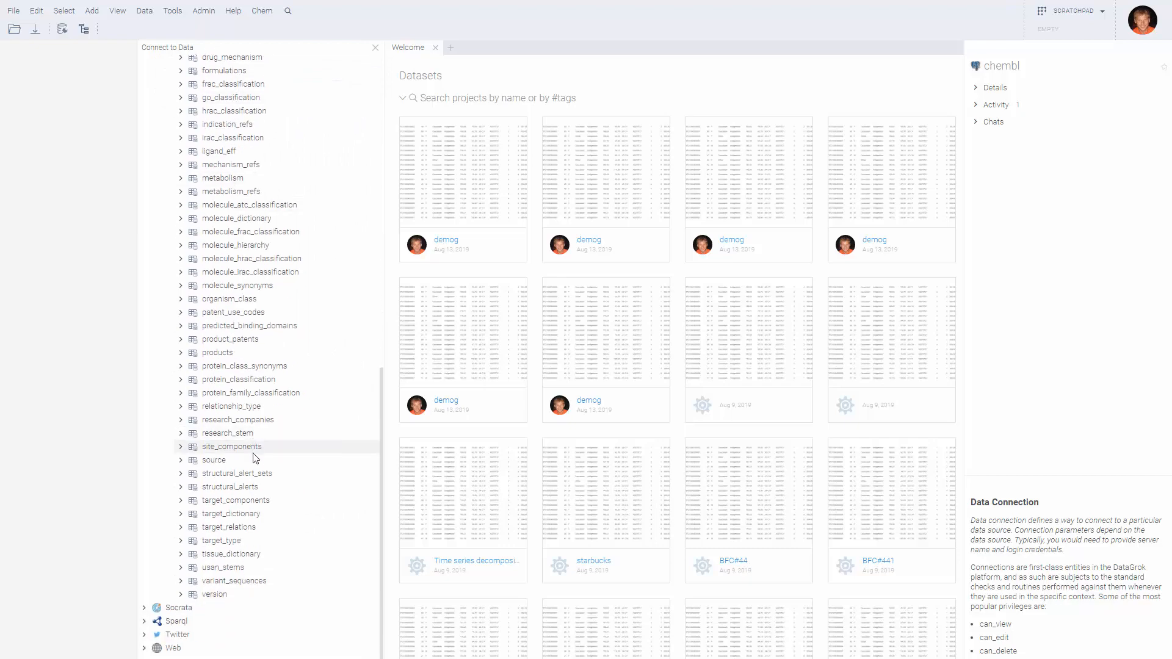
pyautogui.scroll(6, 255, 461)
pyautogui.moveTo(383, 383); pyautogui.dragTo(371, 383)
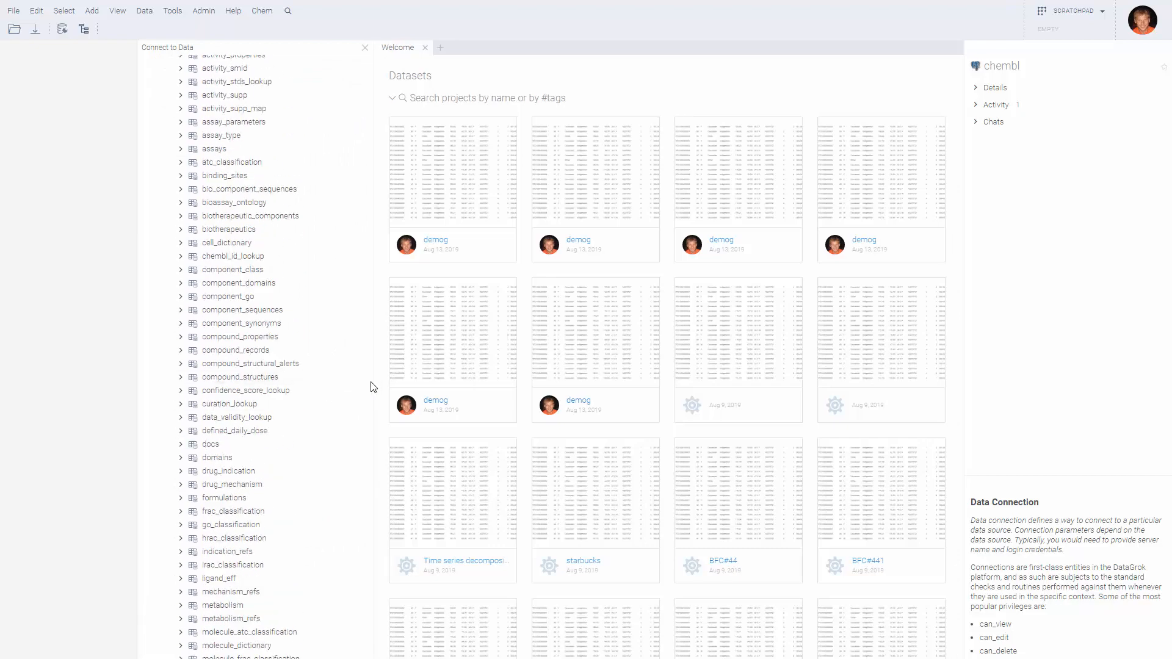
pyautogui.scroll(2, 332, 391)
pyautogui.scroll(2, 333, 391)
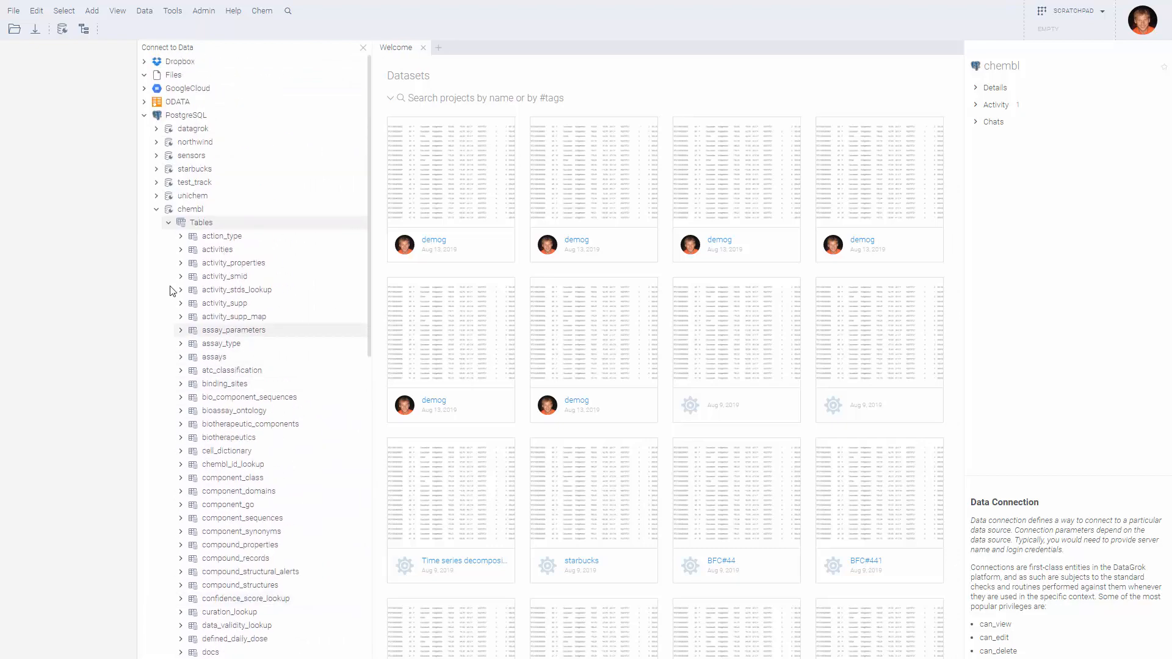
# Preview action_type, activity_smid and binding_sites, widening the panel for binding_sites' 50-of-9483-row preview
pyautogui.click(181, 237)
pyautogui.click(181, 317)
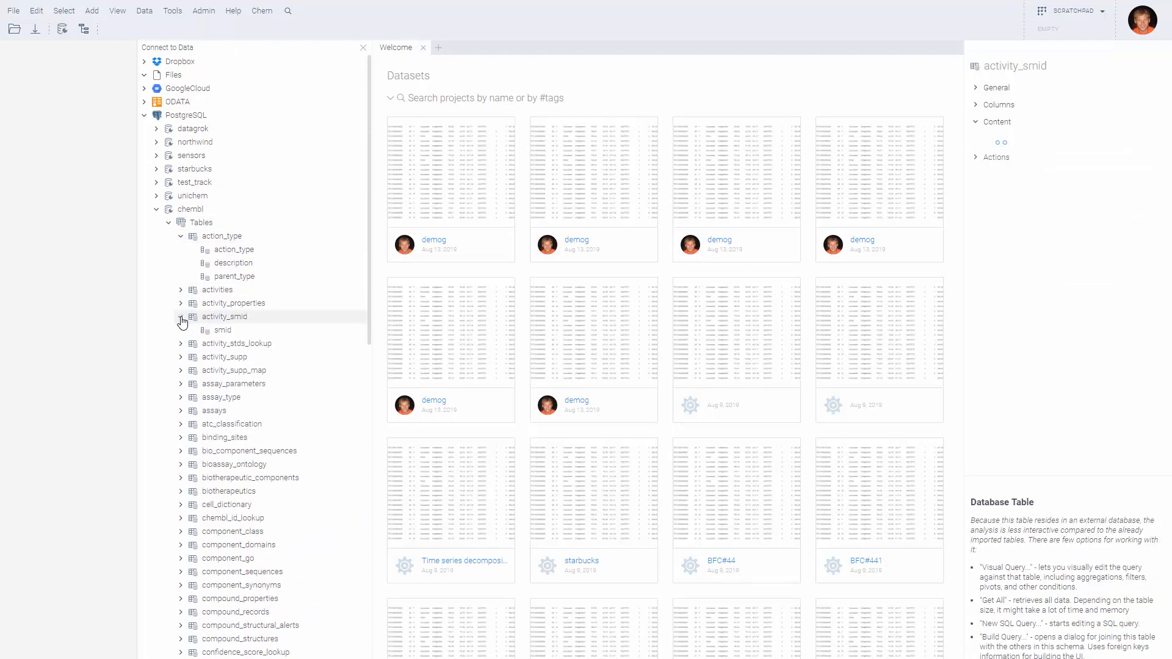
pyautogui.click(182, 237)
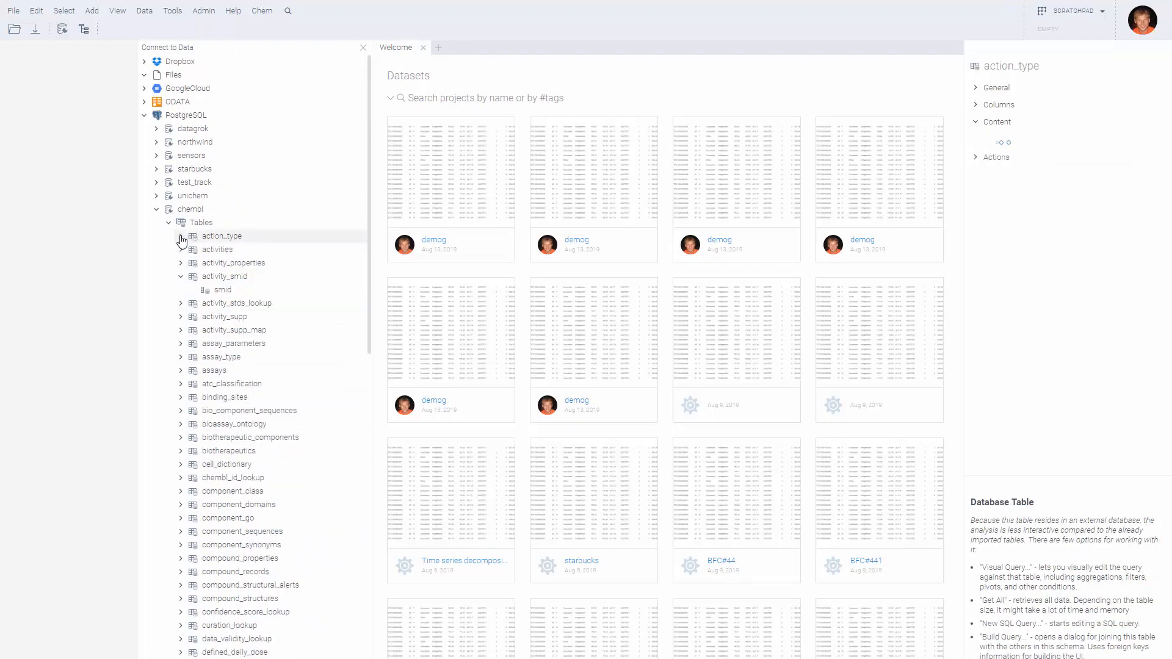
pyautogui.click(180, 279)
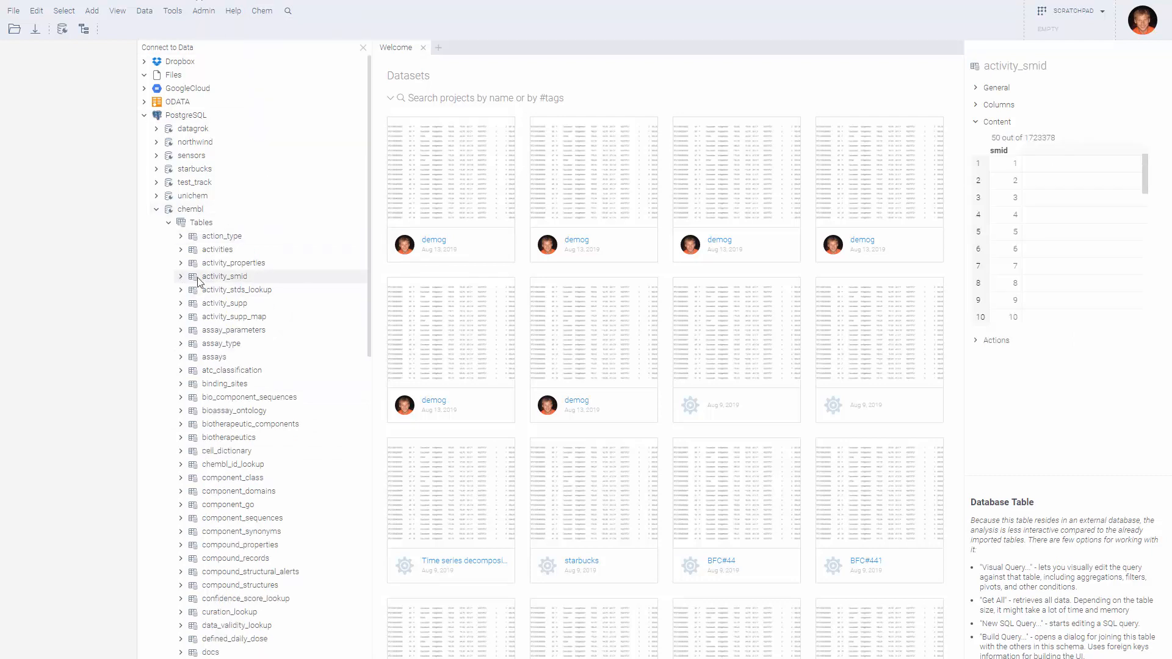
pyautogui.click(180, 383)
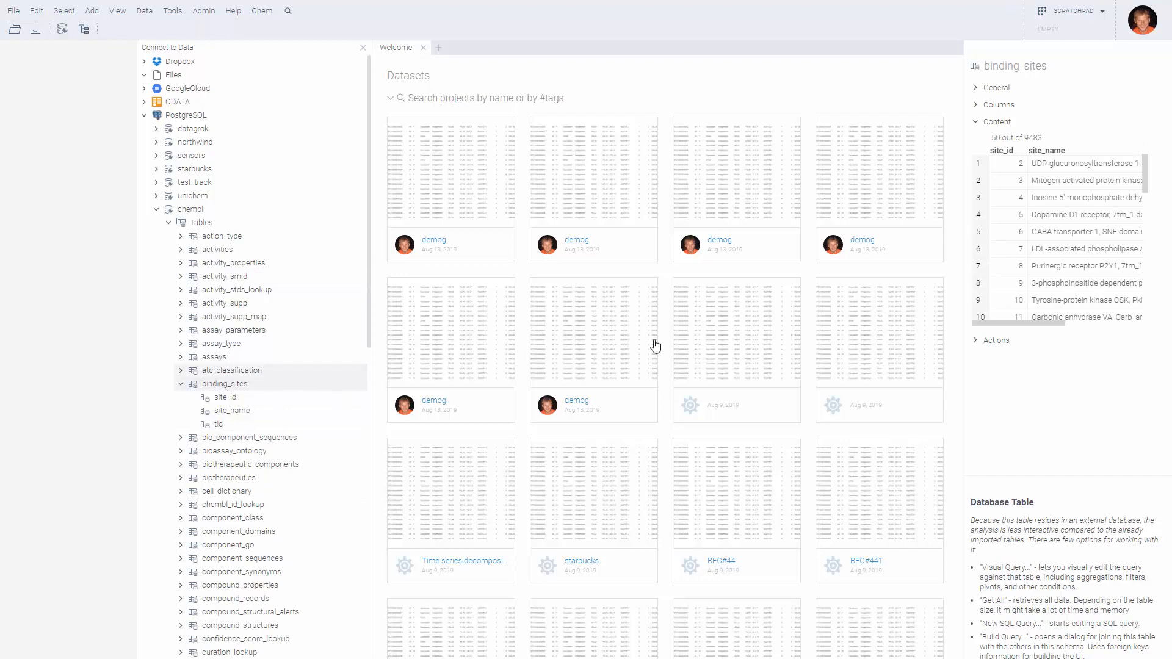
pyautogui.moveTo(964, 335); pyautogui.dragTo(869, 333)
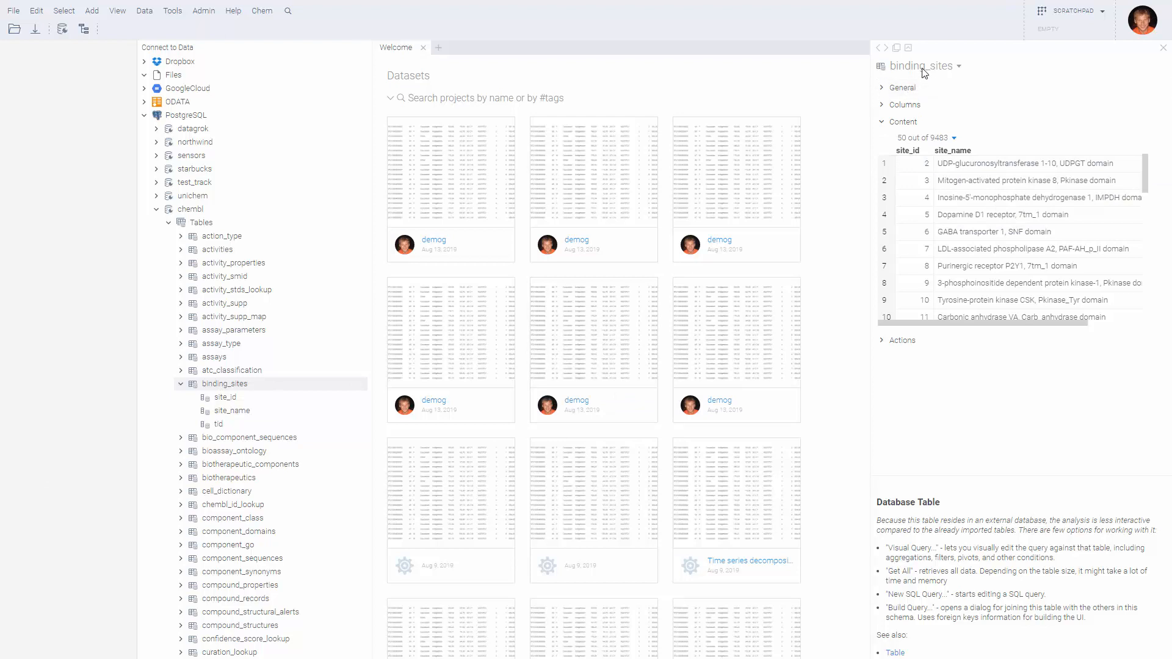
# Review binding_sites' connection, row count and columns, widening the panel to reveal tid
pyautogui.click(911, 91)
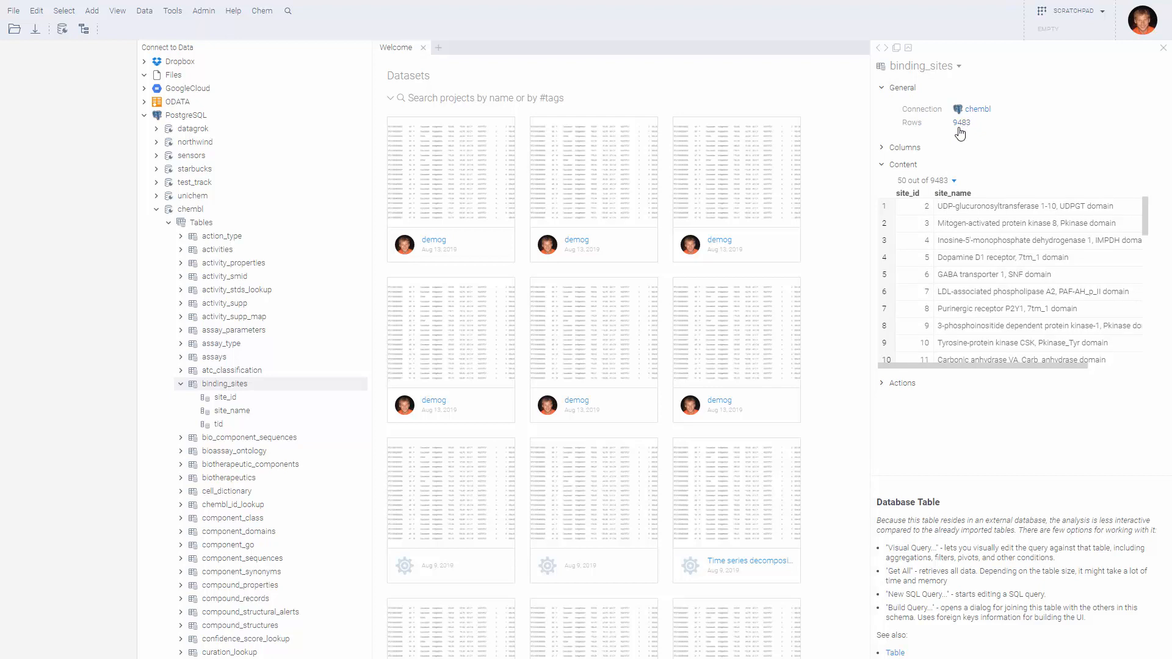
pyautogui.click(907, 149)
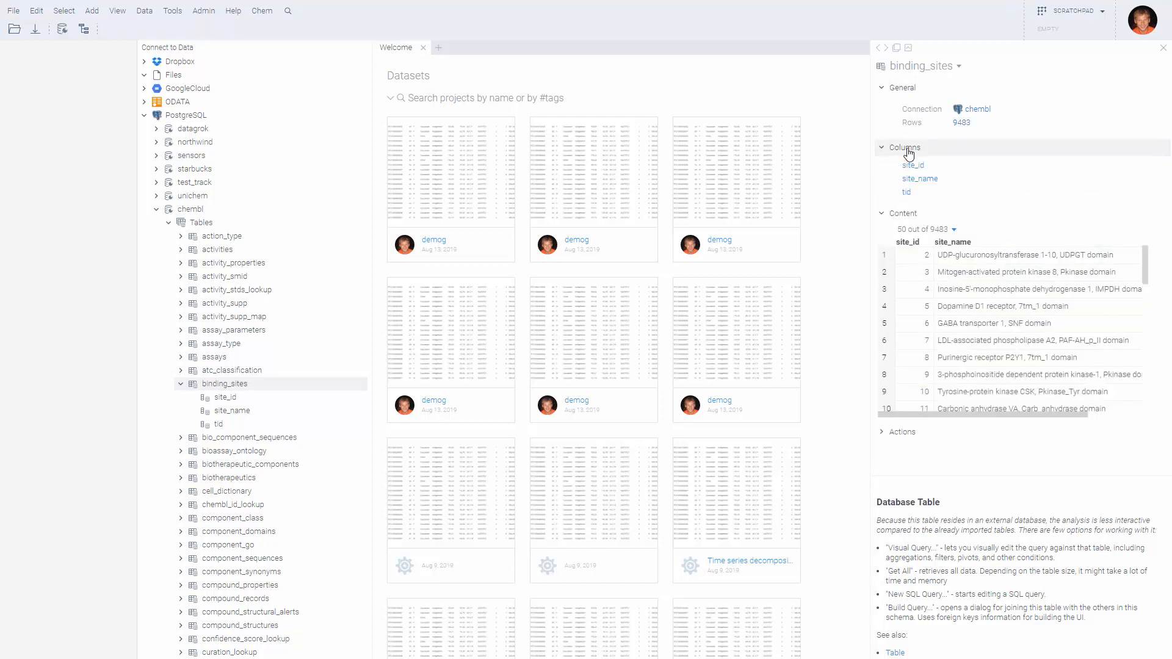
pyautogui.click(912, 153)
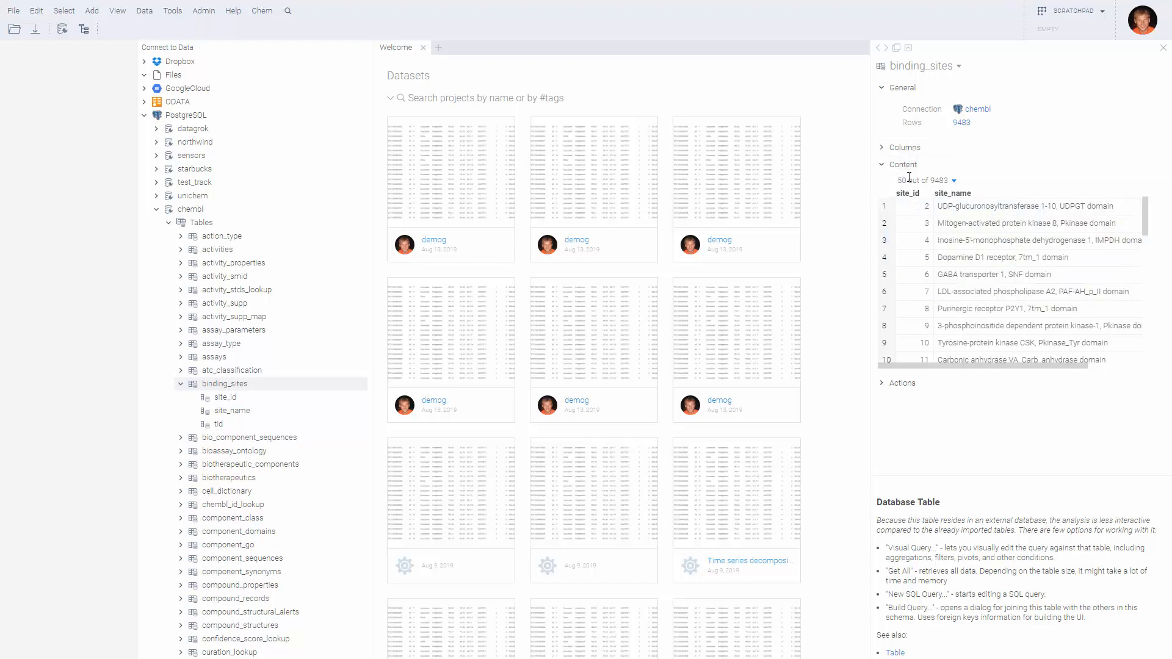
pyautogui.moveTo(862, 230); pyautogui.dragTo(791, 249)
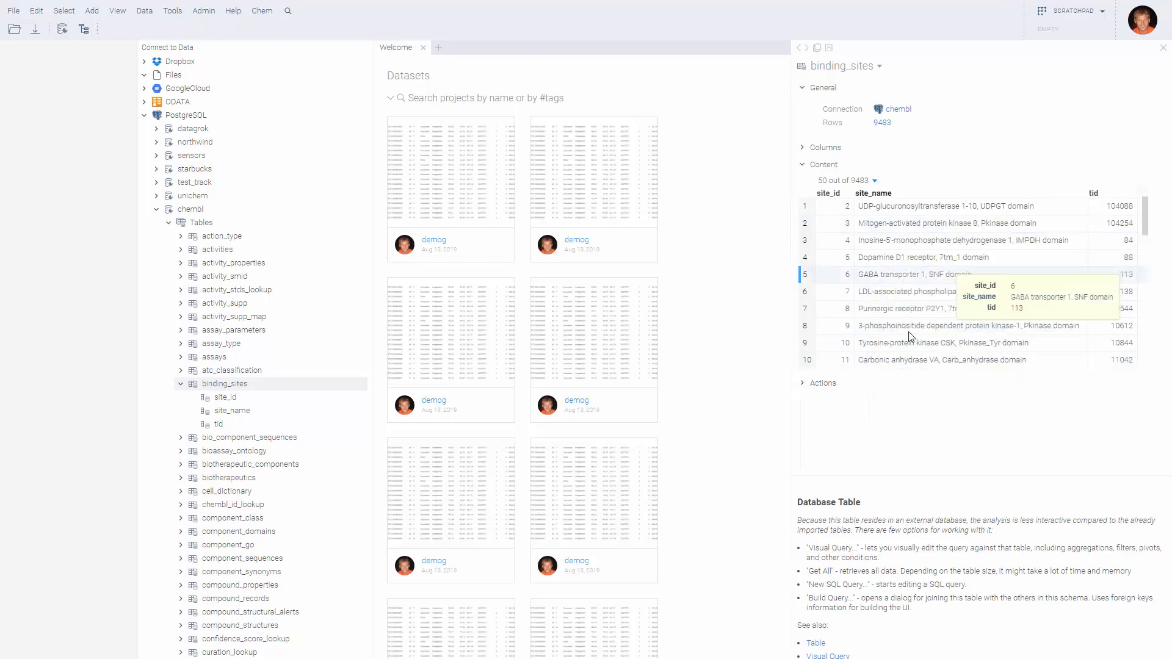
# Show binding_sites' Actions and its query dropdown: Get All, New SQL Query, Build Query, Visual Query
pyautogui.click(825, 384)
pyautogui.click(844, 387)
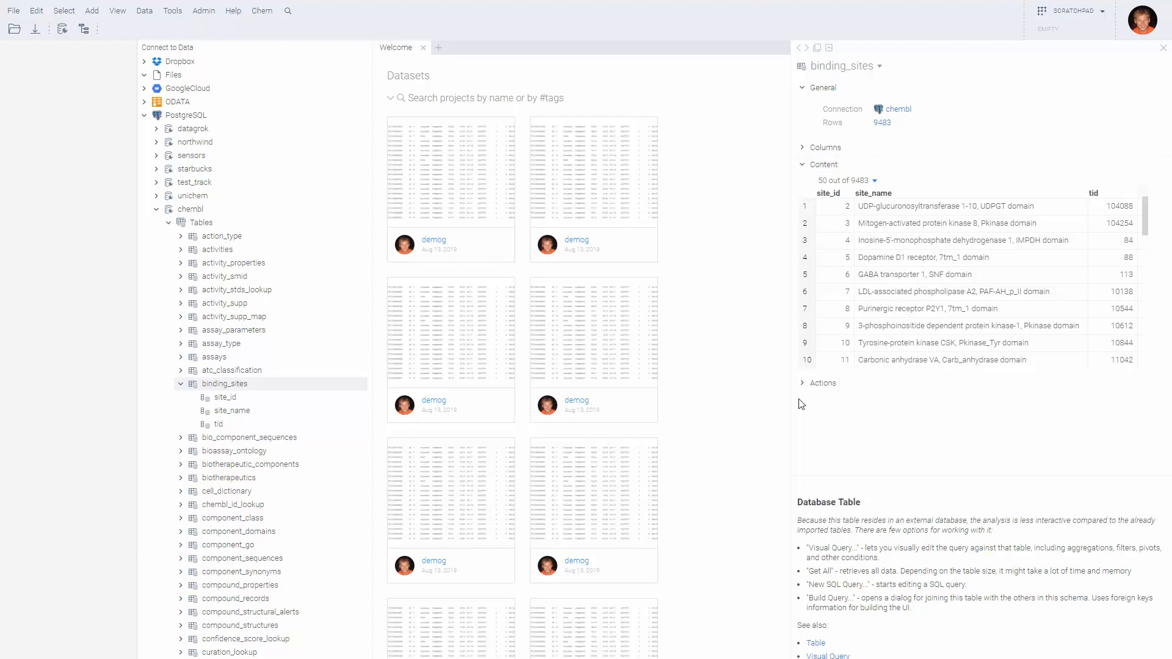
pyautogui.click(827, 382)
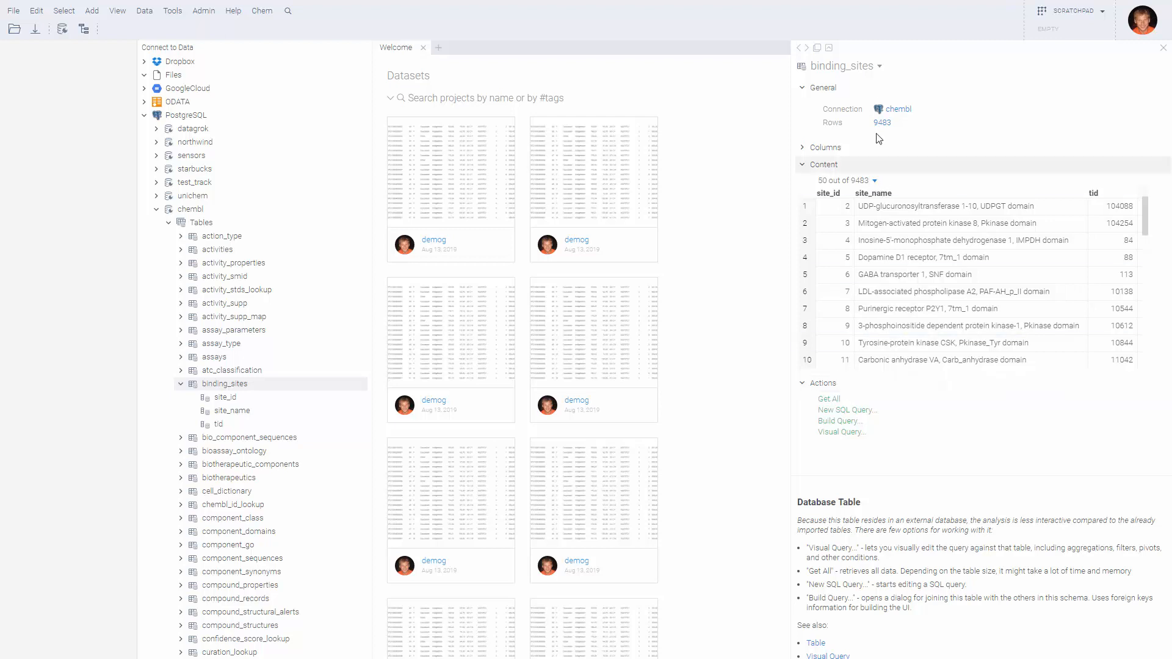
pyautogui.click(880, 68)
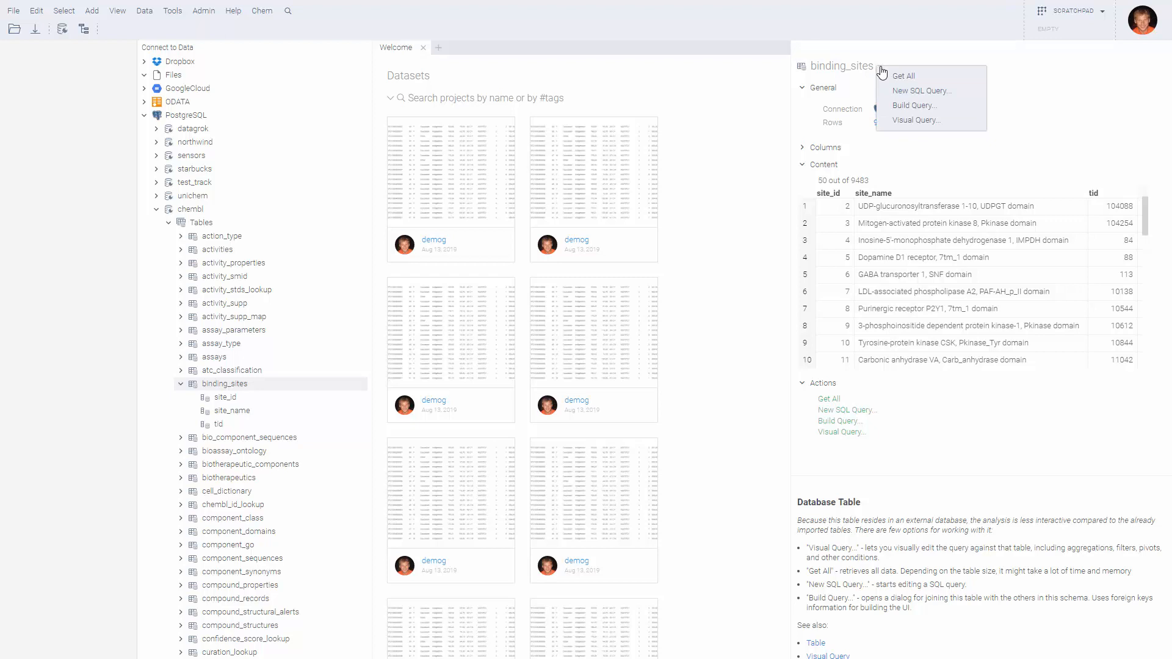
# Get all 9483 binding_sites rows into a result table, then close it
pyautogui.click(943, 74)
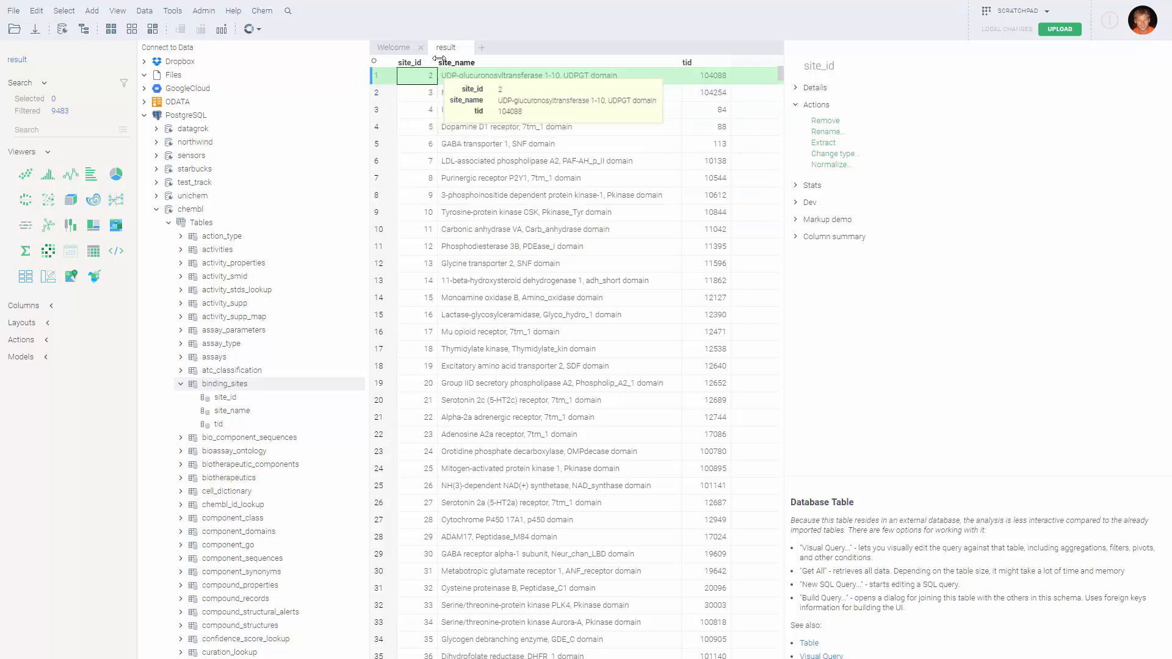
pyautogui.click(467, 47)
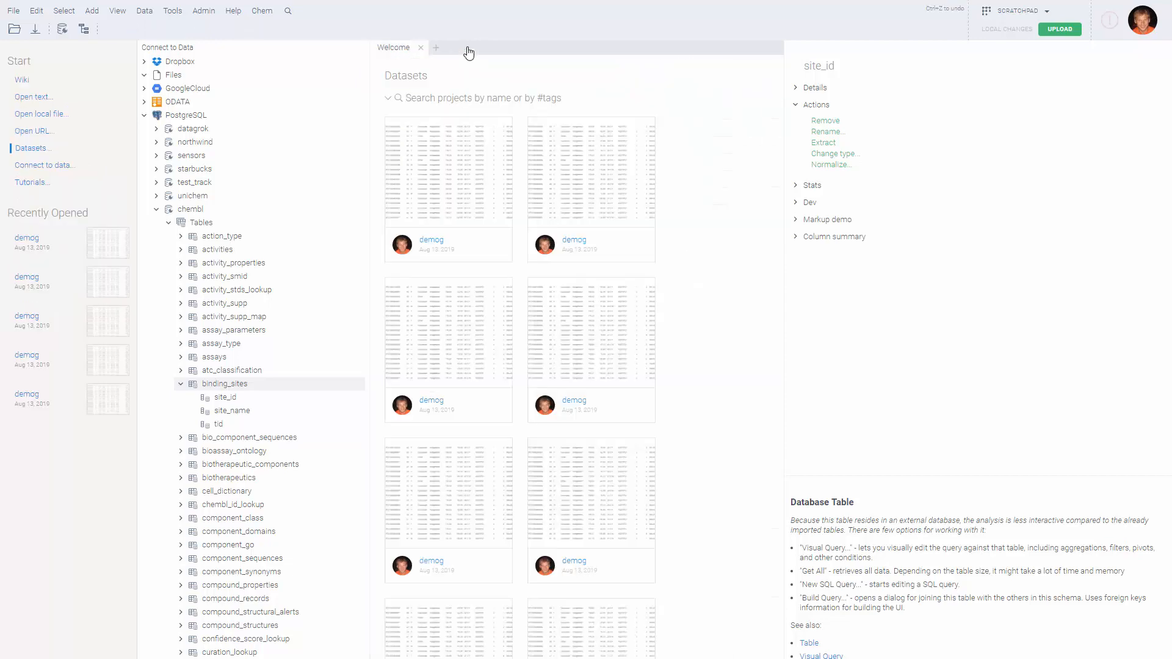
# Show the binding_sites table details and collapse its column list
pyautogui.click(223, 389)
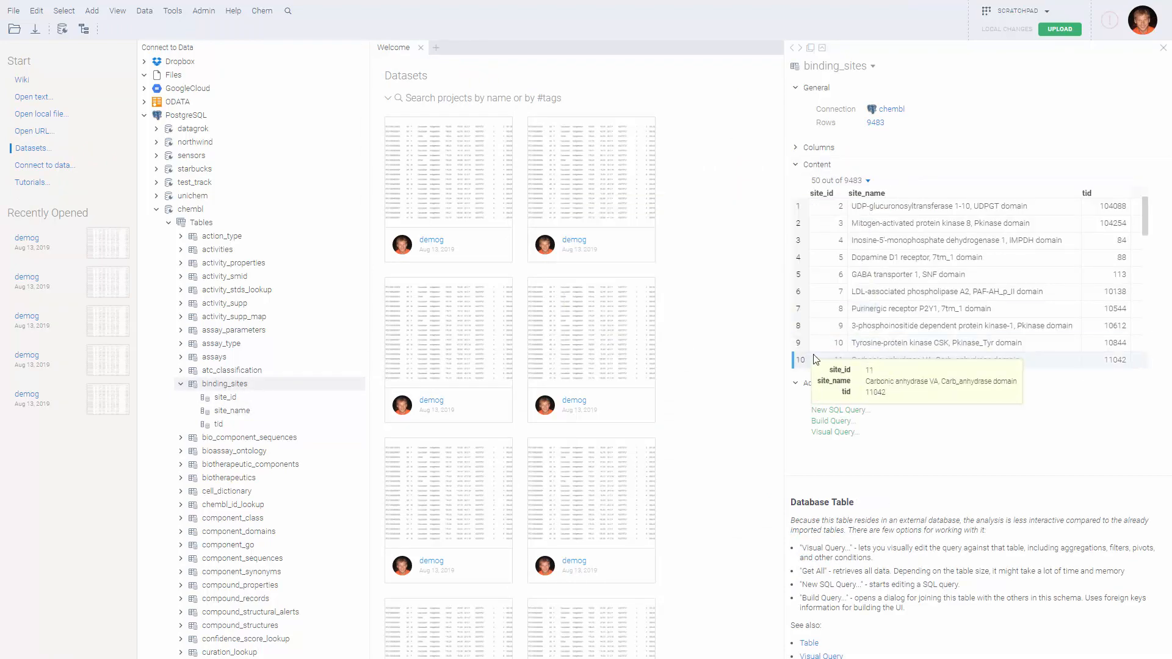
pyautogui.scroll(-2, 1031, 310)
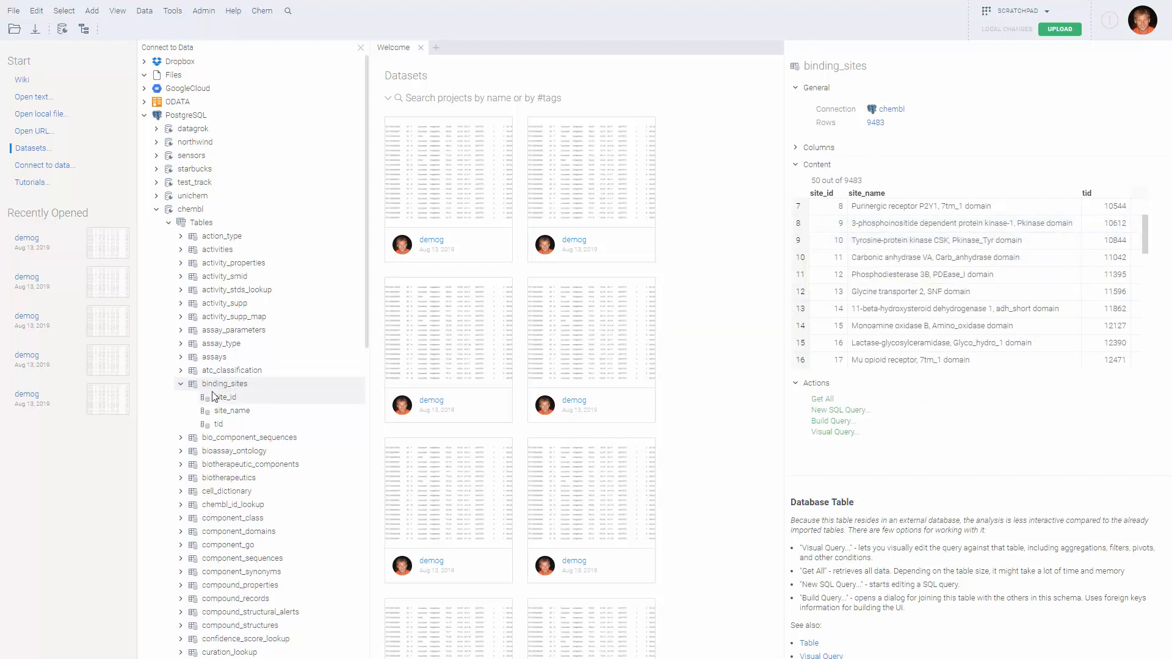
pyautogui.click(181, 385)
pyautogui.scroll(-2, 183, 391)
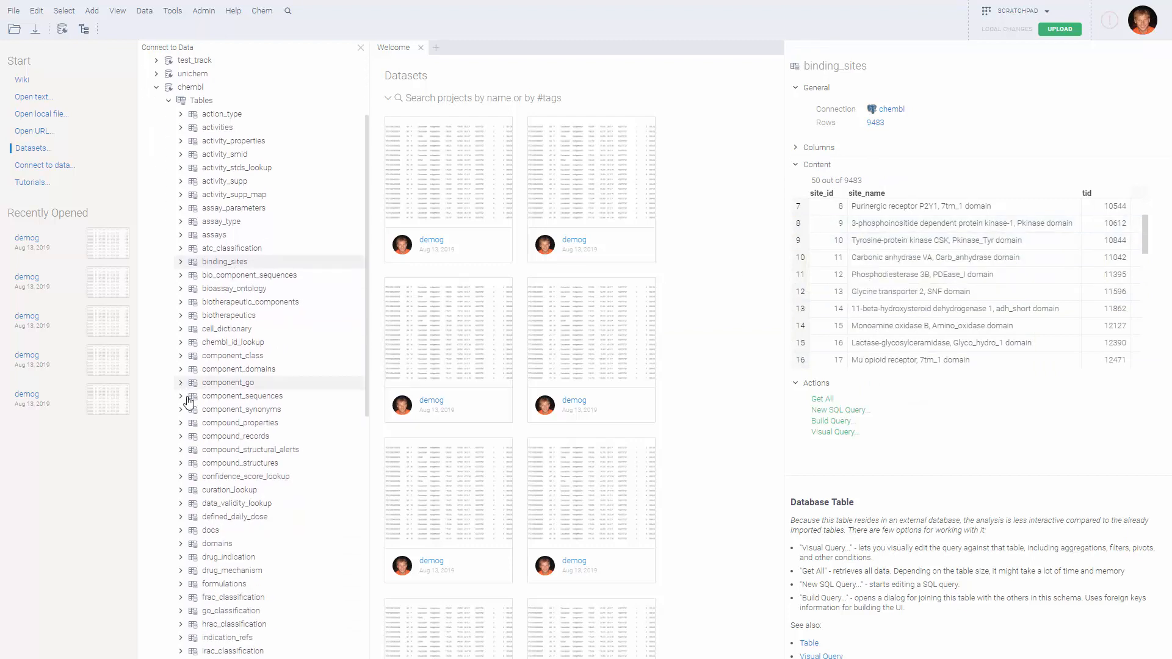
# Expand drug_mechanism and inspect action_type value counts (INHIBITOR 2419), then return to its details
pyautogui.click(182, 572)
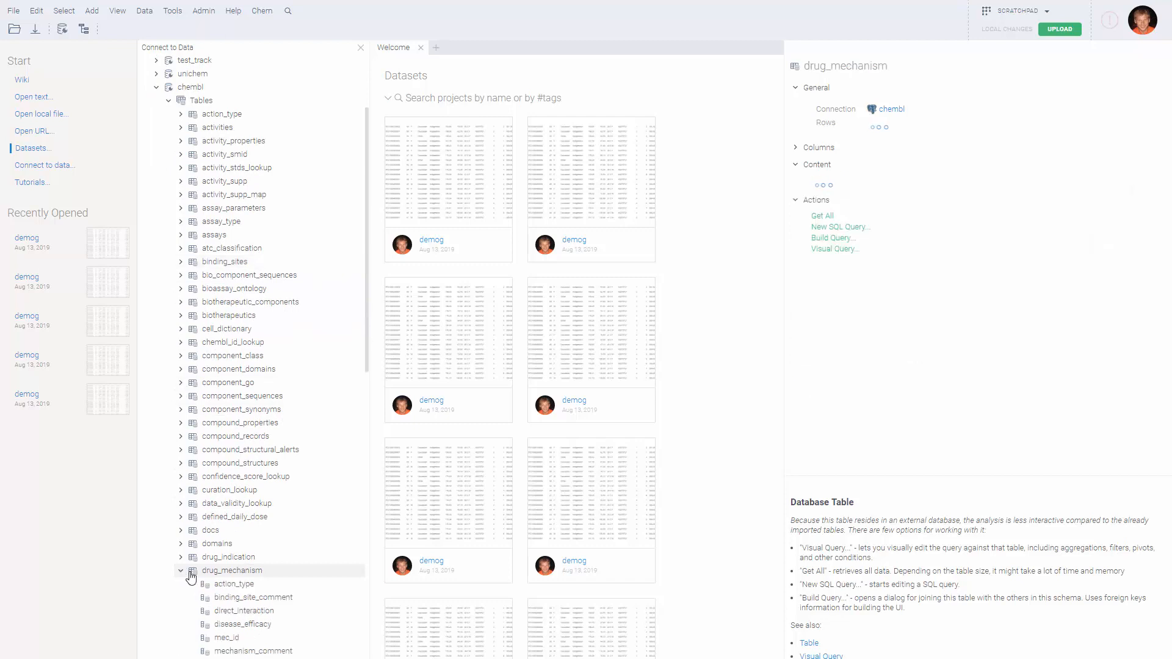
pyautogui.click(224, 583)
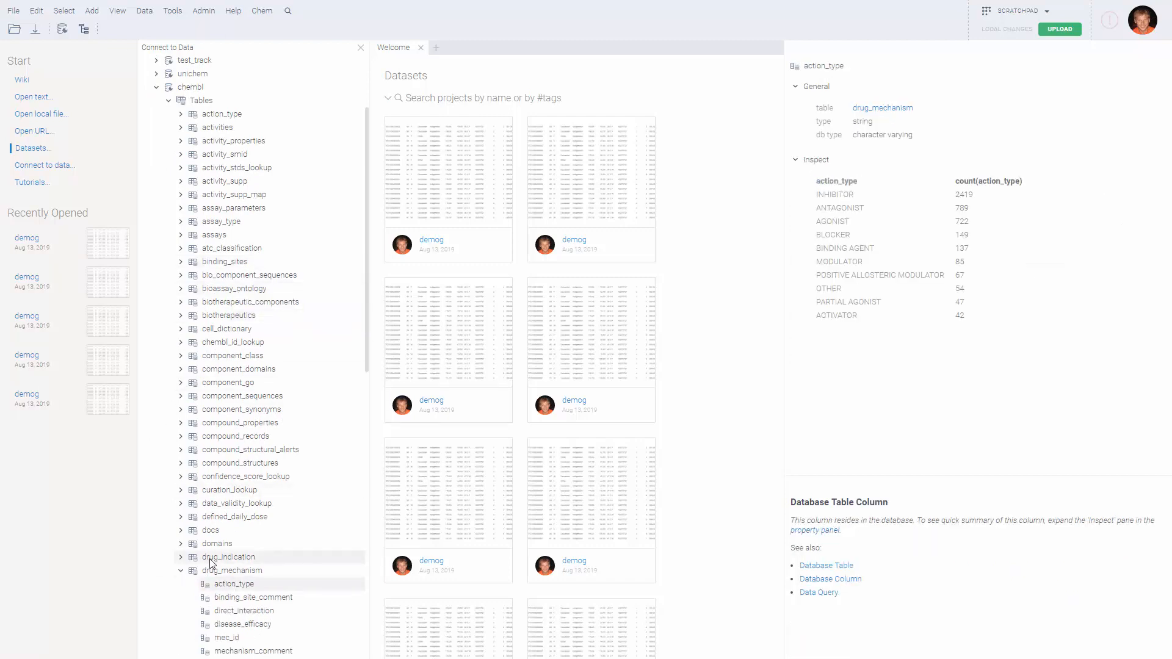
pyautogui.scroll(-1, 256, 544)
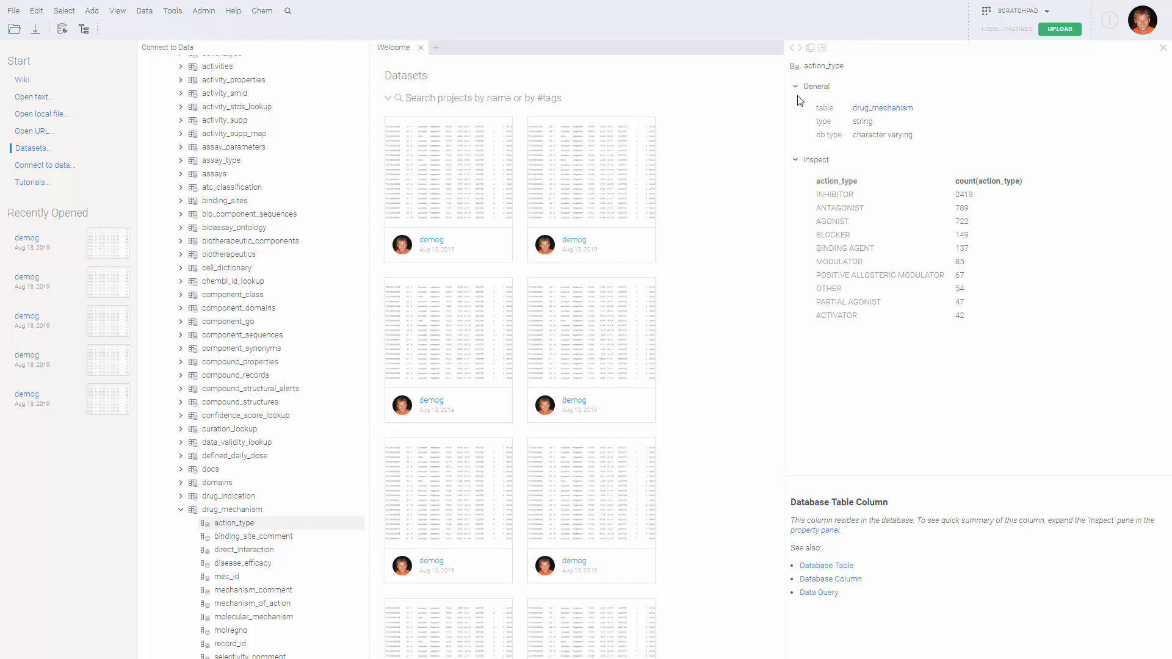
pyautogui.click(793, 50)
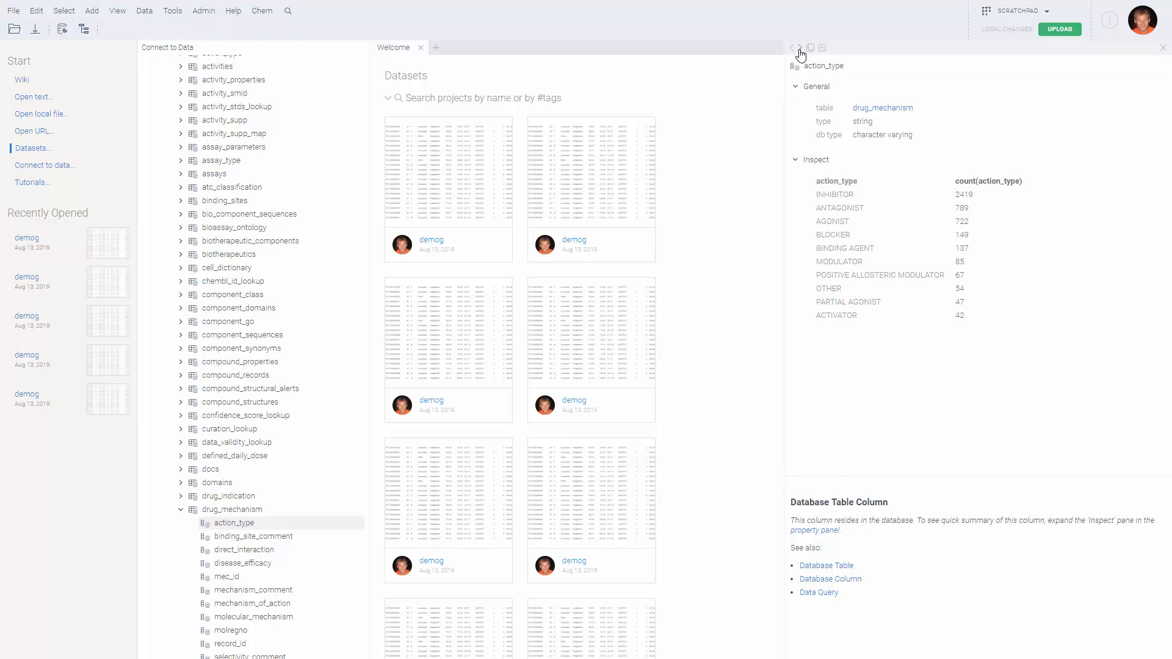
pyautogui.click(793, 49)
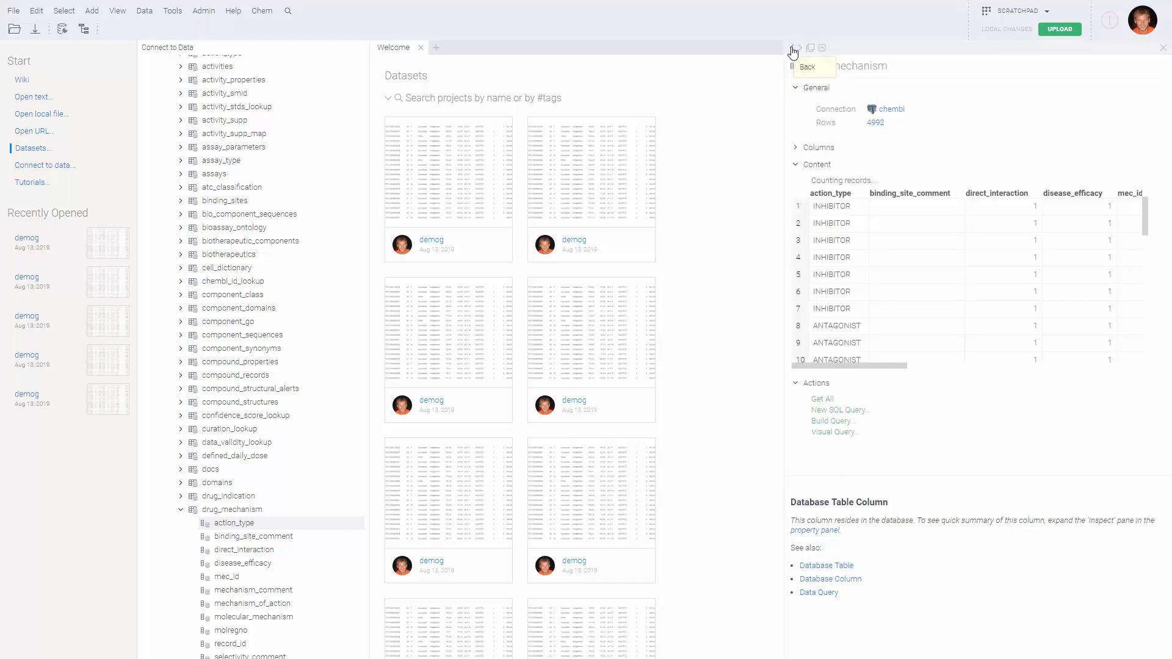
# Detach a copy of the binding_sites details, then preview atc_classification and bio_component_sequences
pyautogui.click(793, 50)
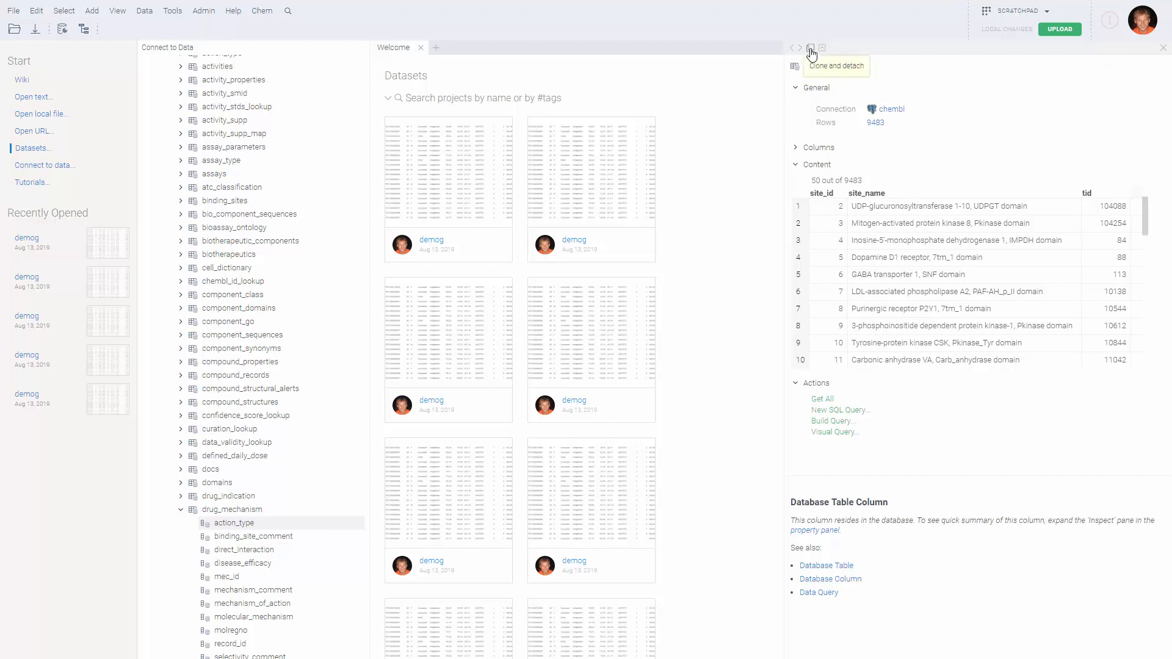
pyautogui.click(810, 50)
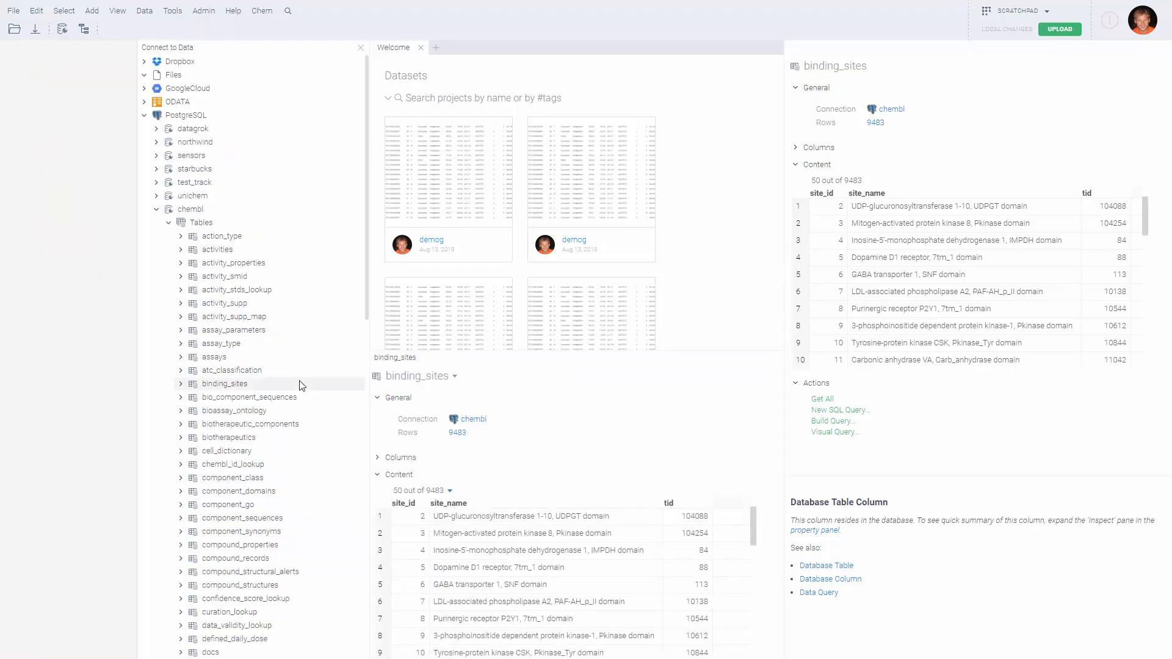
pyautogui.click(229, 372)
pyautogui.click(239, 398)
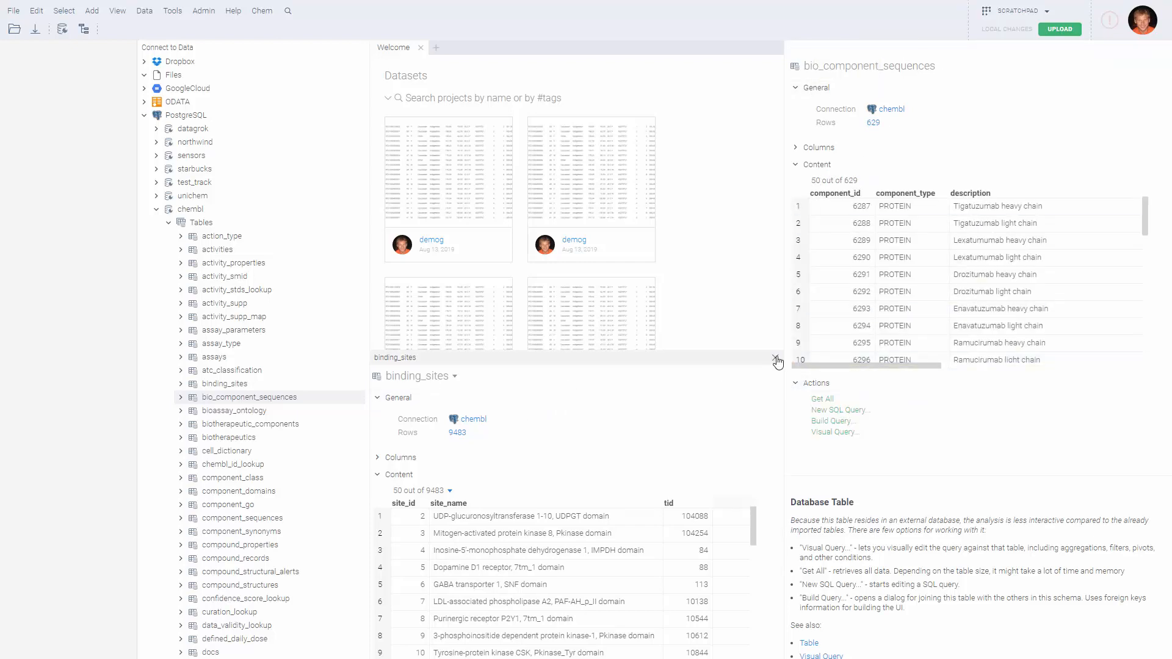
# Close the detached binding_sites panel and look over the 629-row bio_component_sequences preview
pyautogui.click(777, 362)
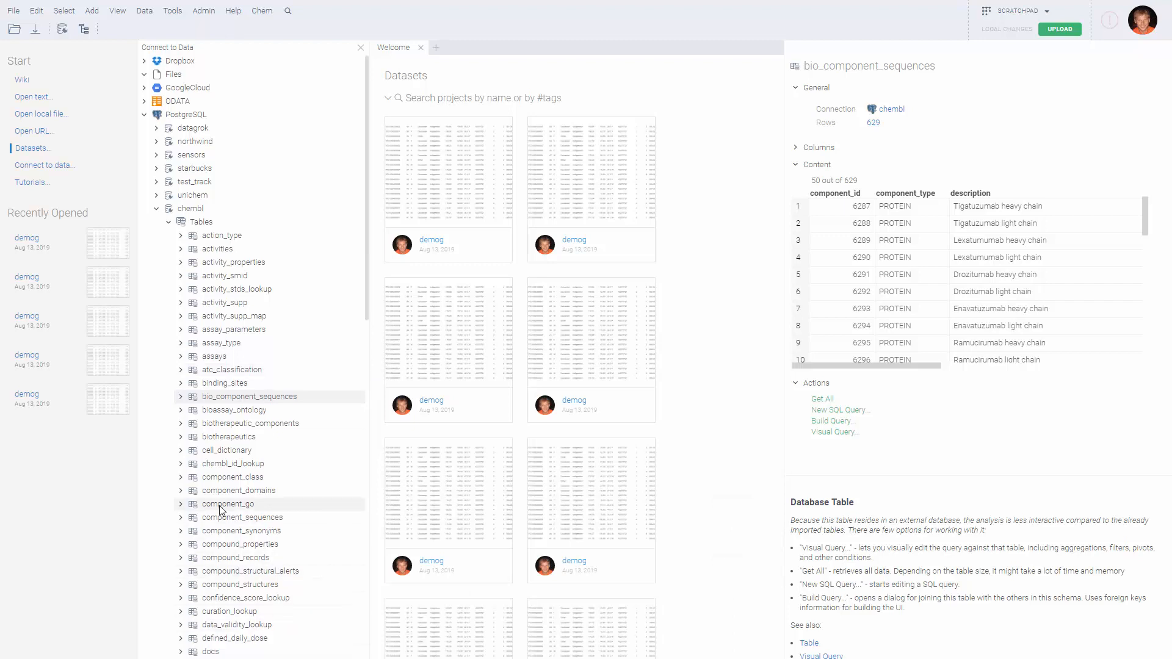
pyautogui.scroll(-1, 220, 510)
pyautogui.scroll(-2, 221, 510)
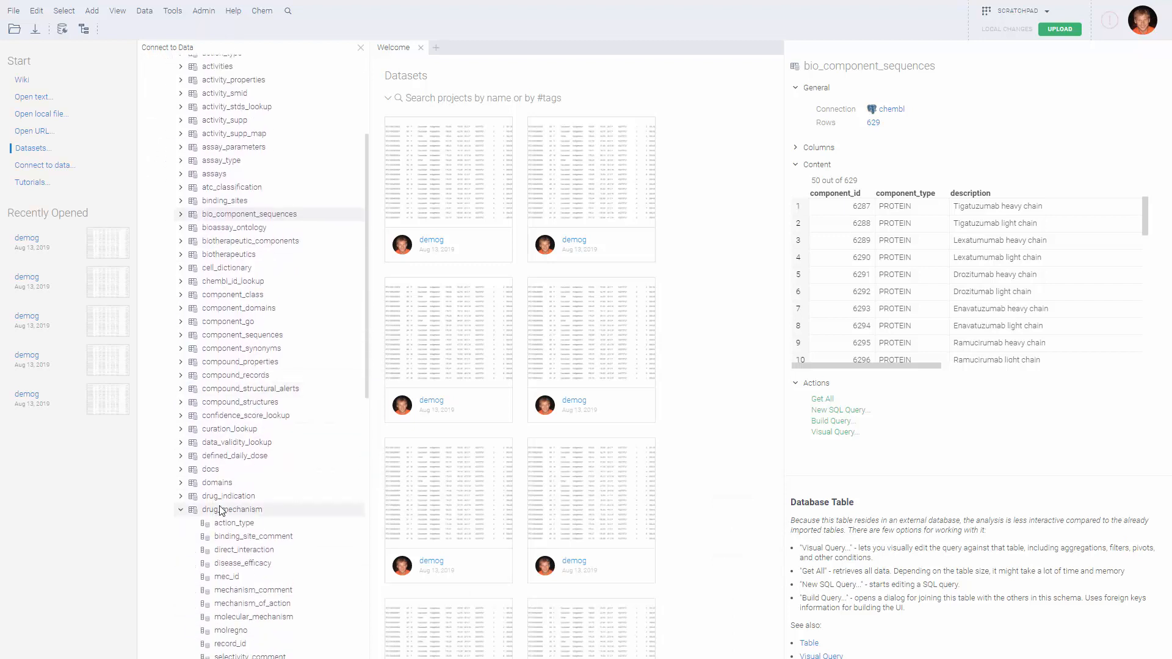
pyautogui.scroll(2, 212, 346)
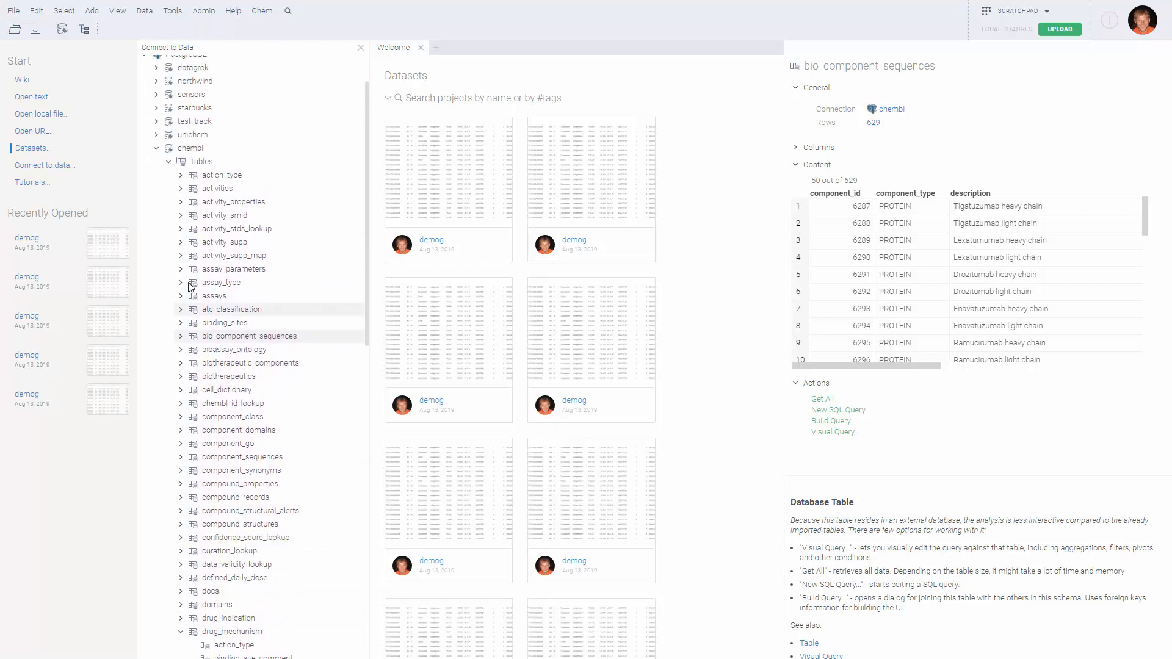
# Open the chembl schema diagram, widened to browse every table with its columns
pyautogui.rightClick(198, 149)
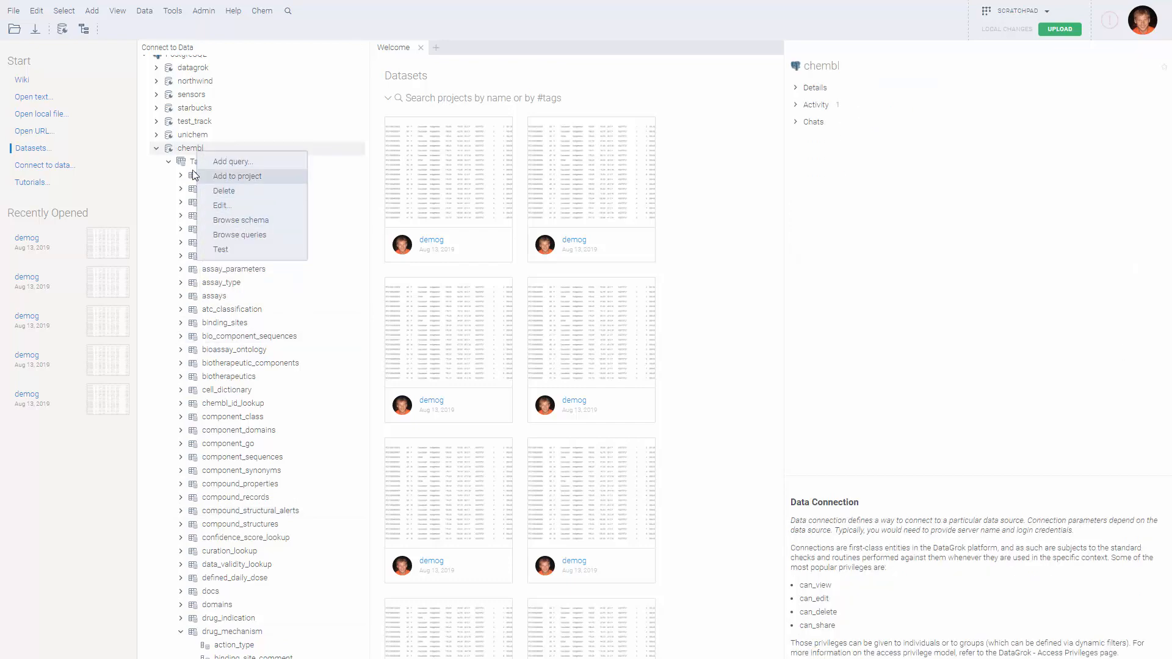
pyautogui.click(244, 220)
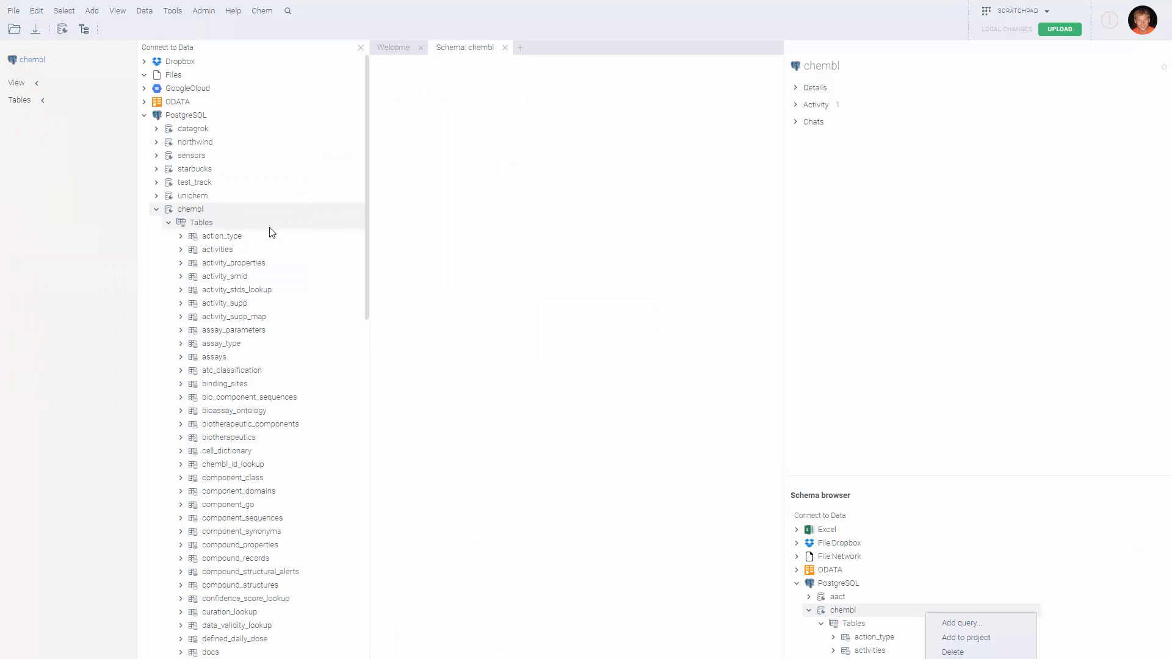
pyautogui.moveTo(785, 208); pyautogui.dragTo(826, 208)
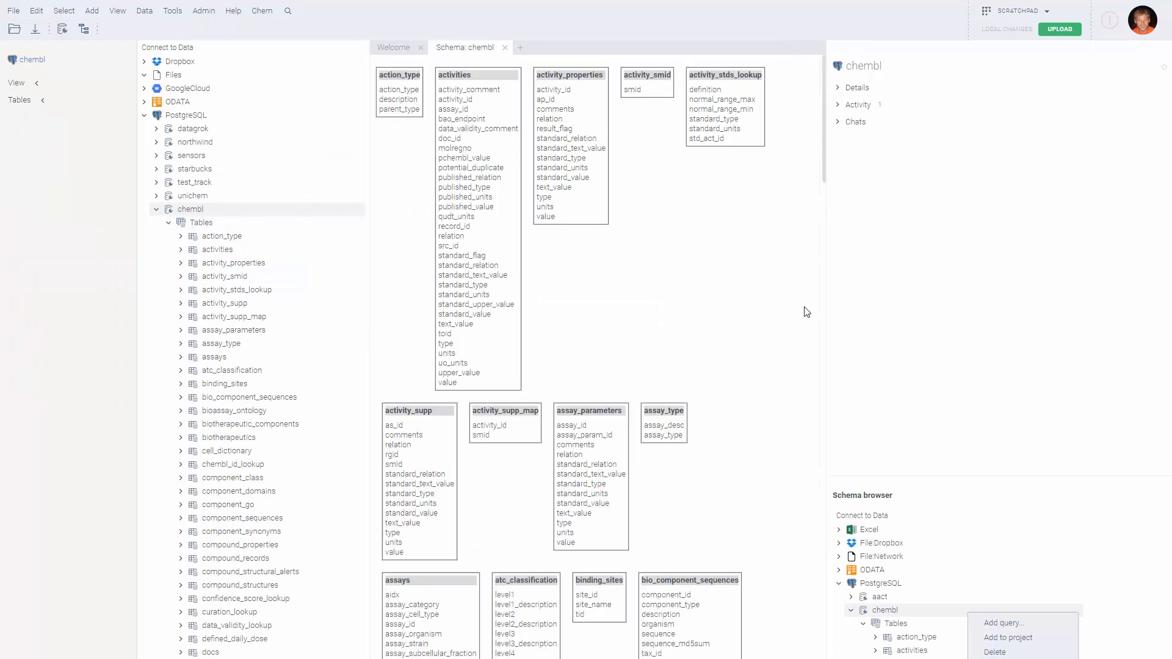
pyautogui.scroll(-5, 779, 361)
pyautogui.scroll(5, 690, 409)
pyautogui.scroll(-8, 630, 260)
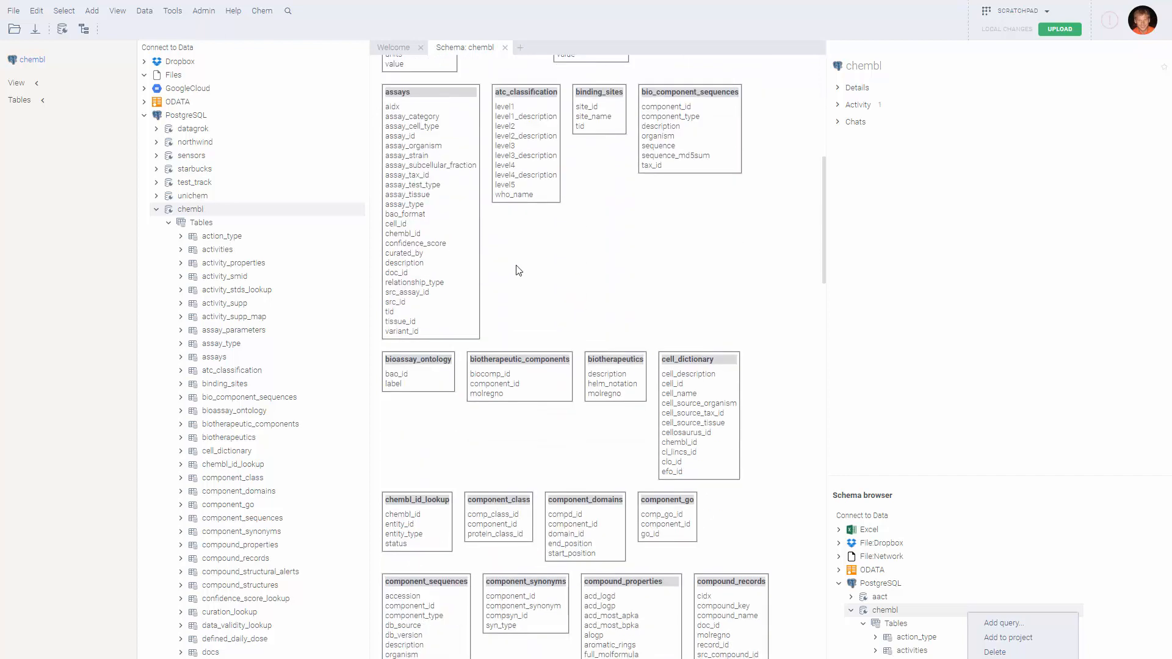
pyautogui.scroll(-7, 537, 285)
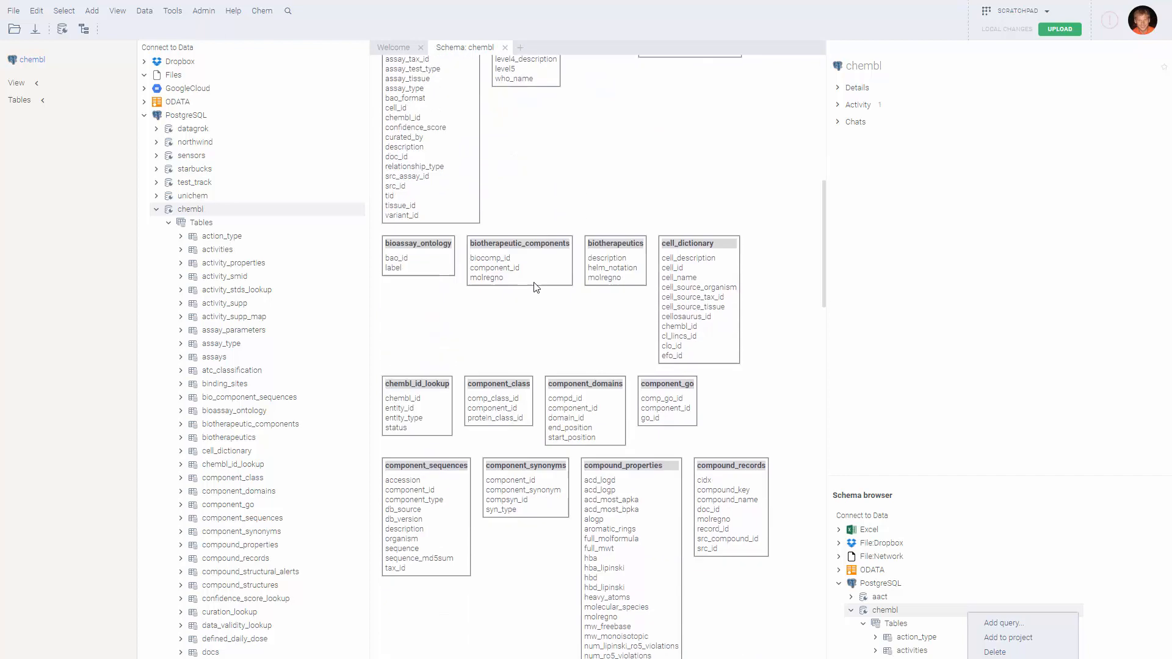
pyautogui.scroll(-2, 720, 322)
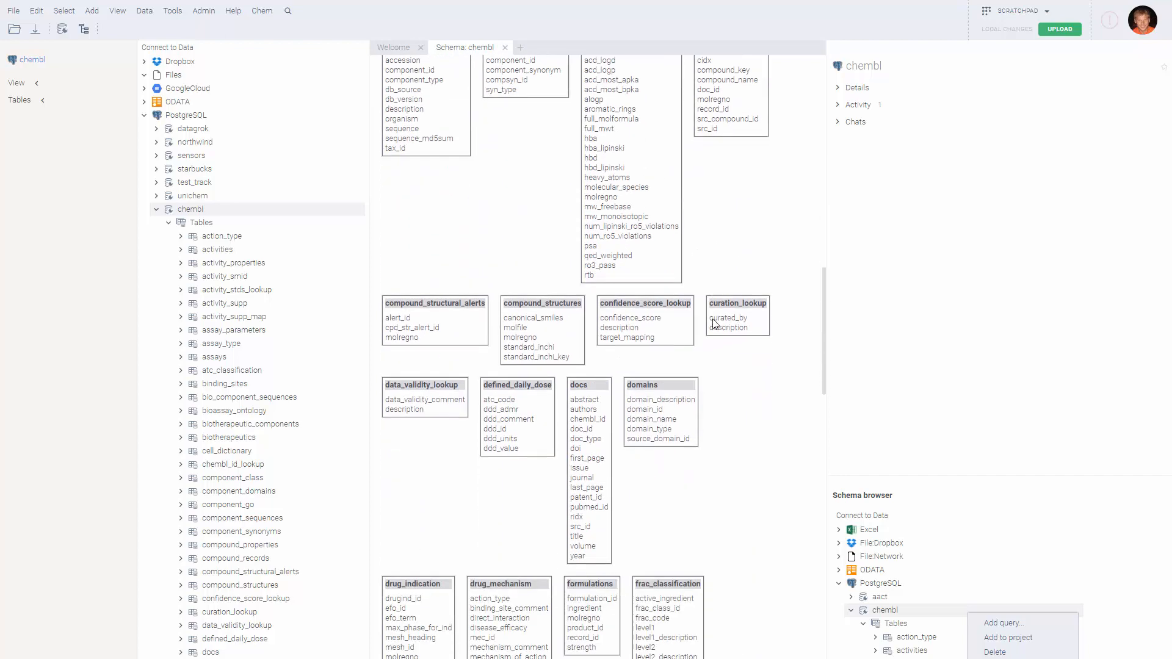
pyautogui.scroll(3, 658, 278)
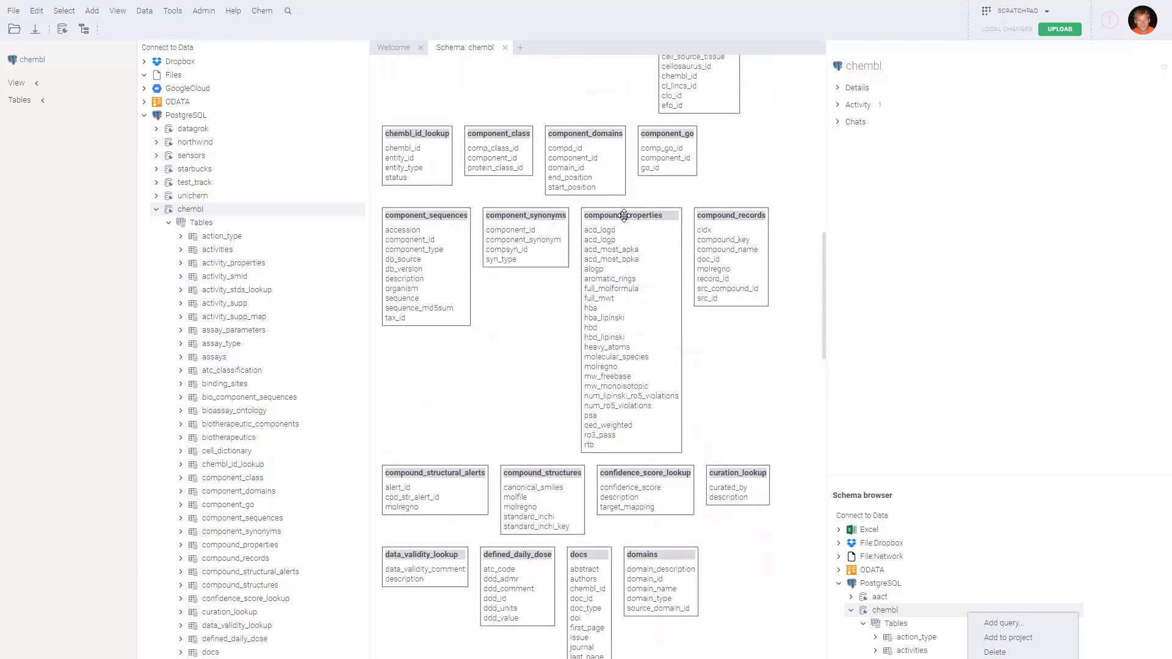
# Select compound_properties in the diagram to show its details and data preview
pyautogui.click(623, 215)
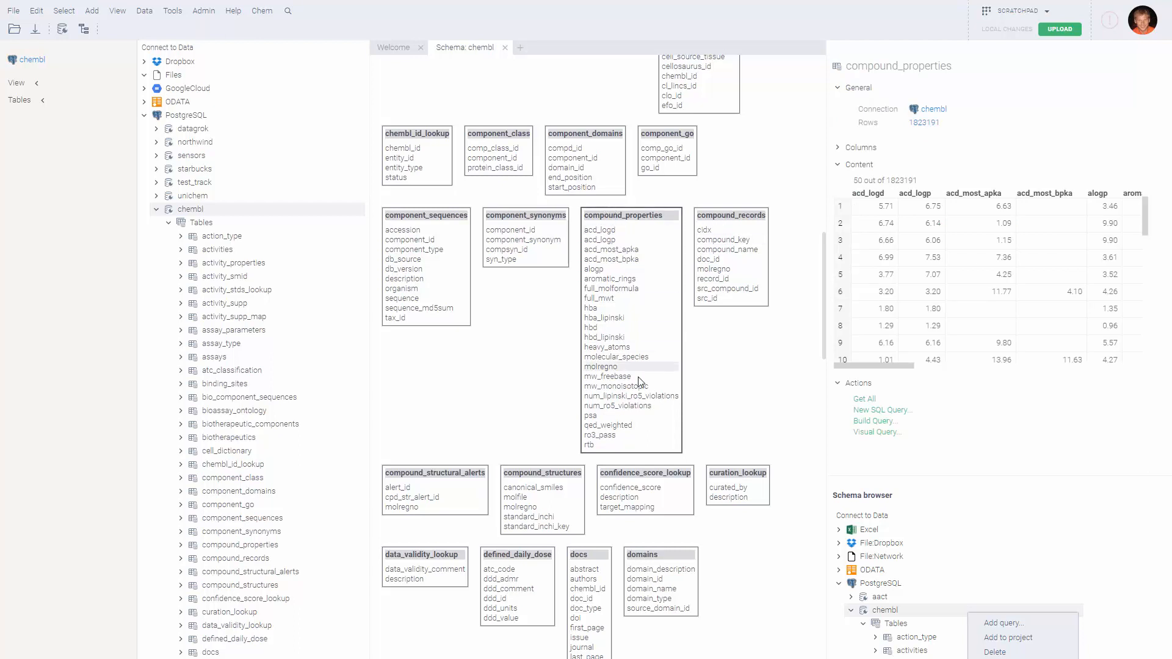
pyautogui.scroll(-2, 722, 348)
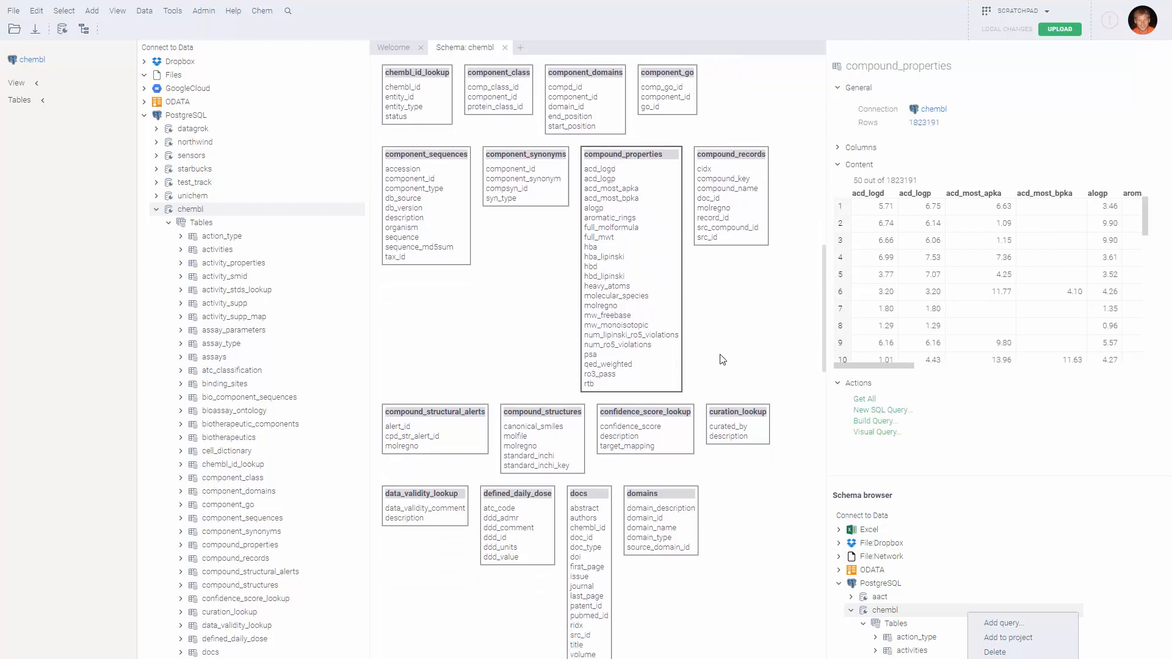
pyautogui.scroll(2, 722, 348)
pyautogui.scroll(5, 696, 391)
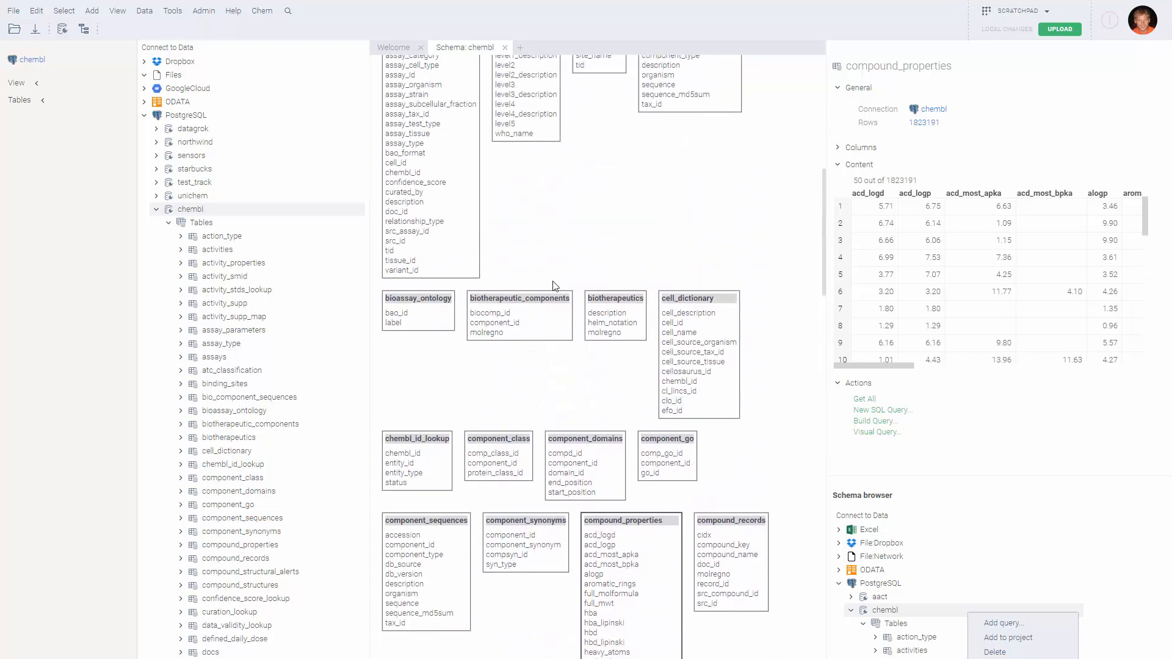
pyautogui.scroll(2, 540, 365)
# Inspect the atc_classification and binding_sites tables and the site_name column in the schema diagram
pyautogui.click(525, 153)
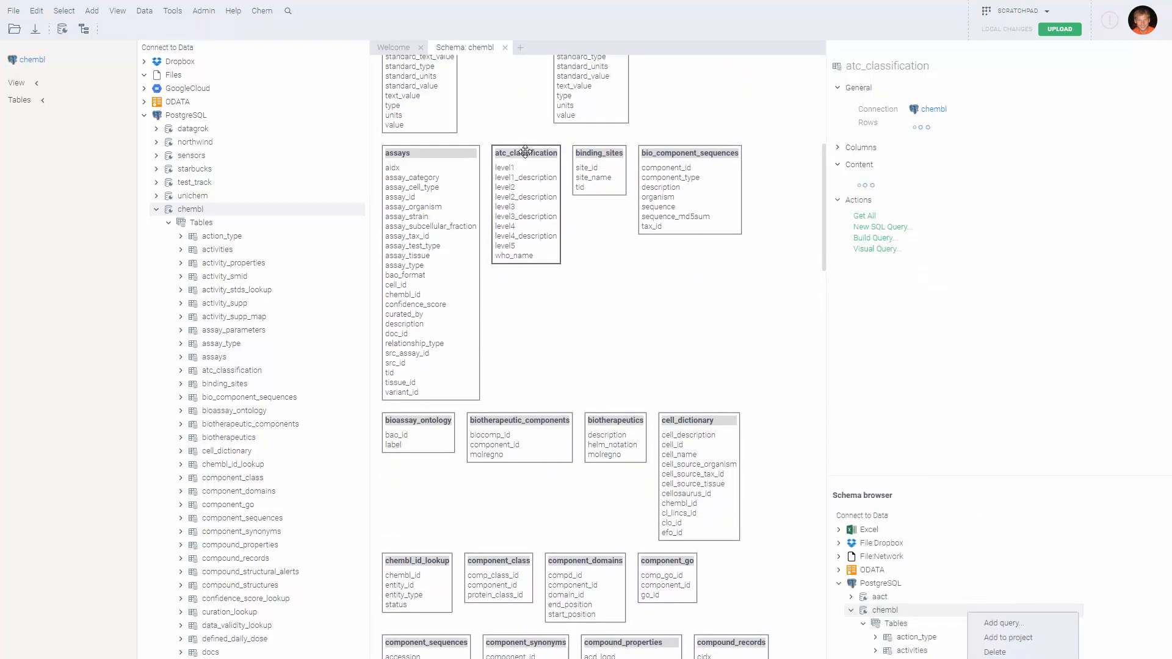
pyautogui.click(598, 152)
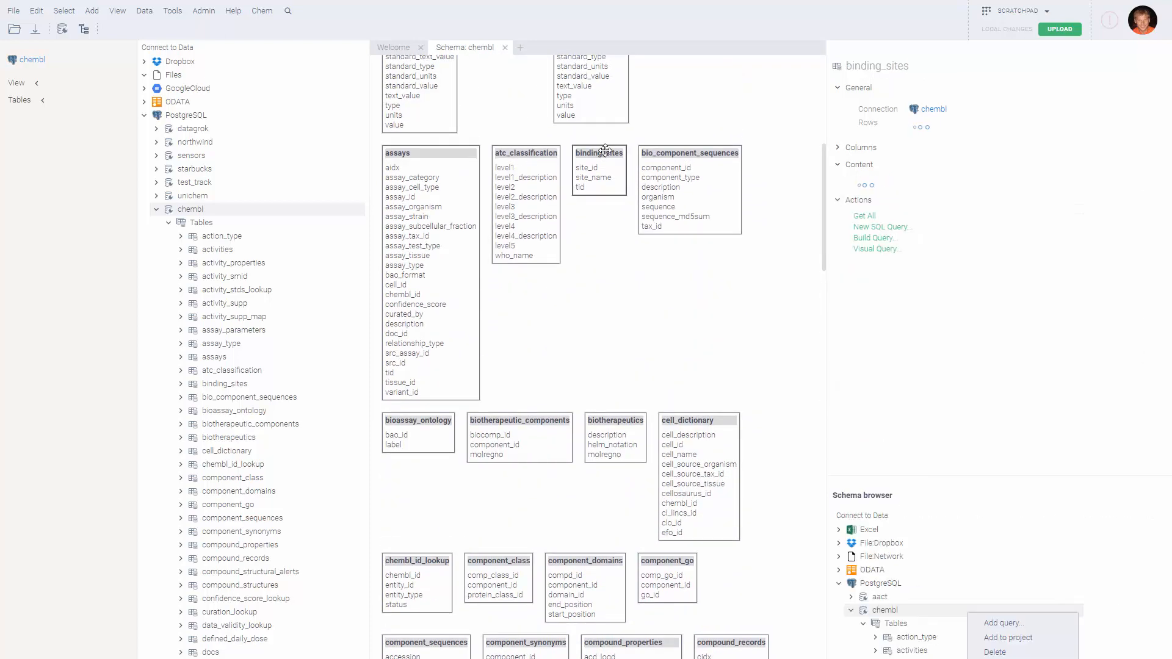
pyautogui.click(598, 177)
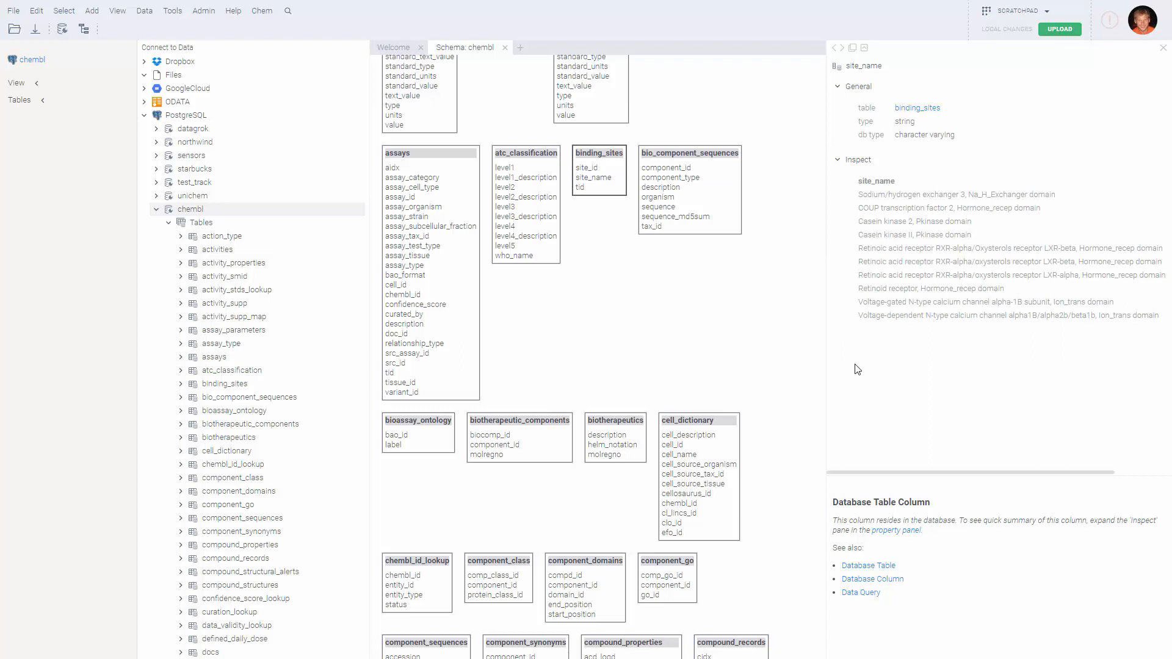
# Show the drug_mechanism table's details (4992 rows) and its query options from the database tree
pyautogui.scroll(-2, 322, 495)
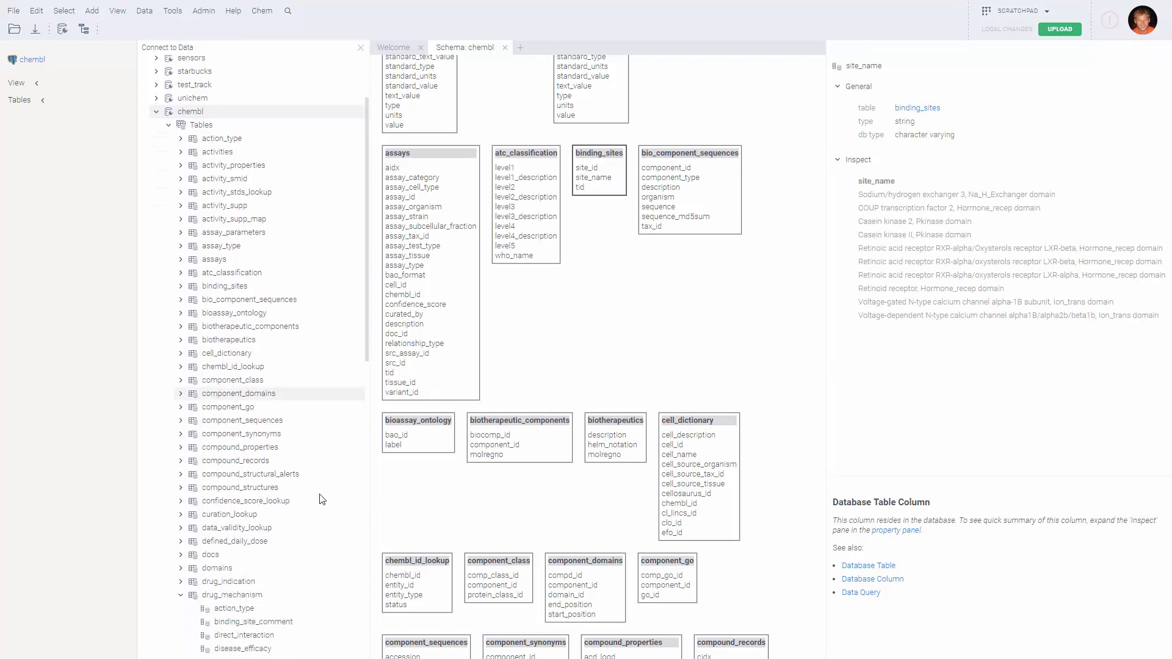
pyautogui.scroll(-2, 321, 497)
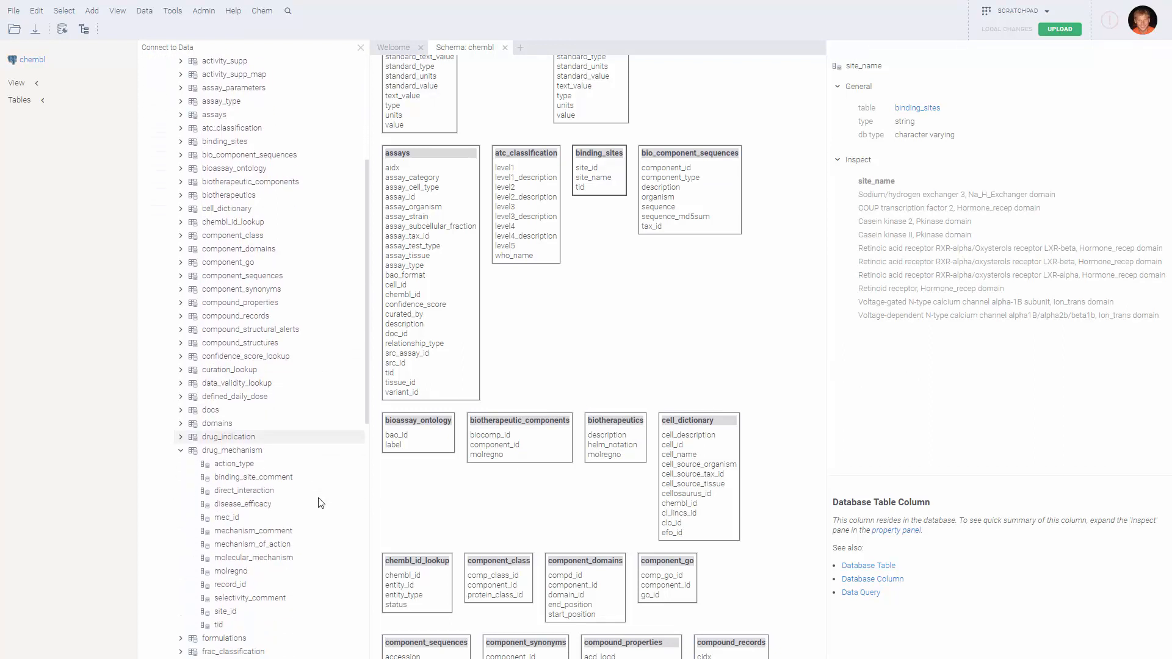
pyautogui.click(237, 453)
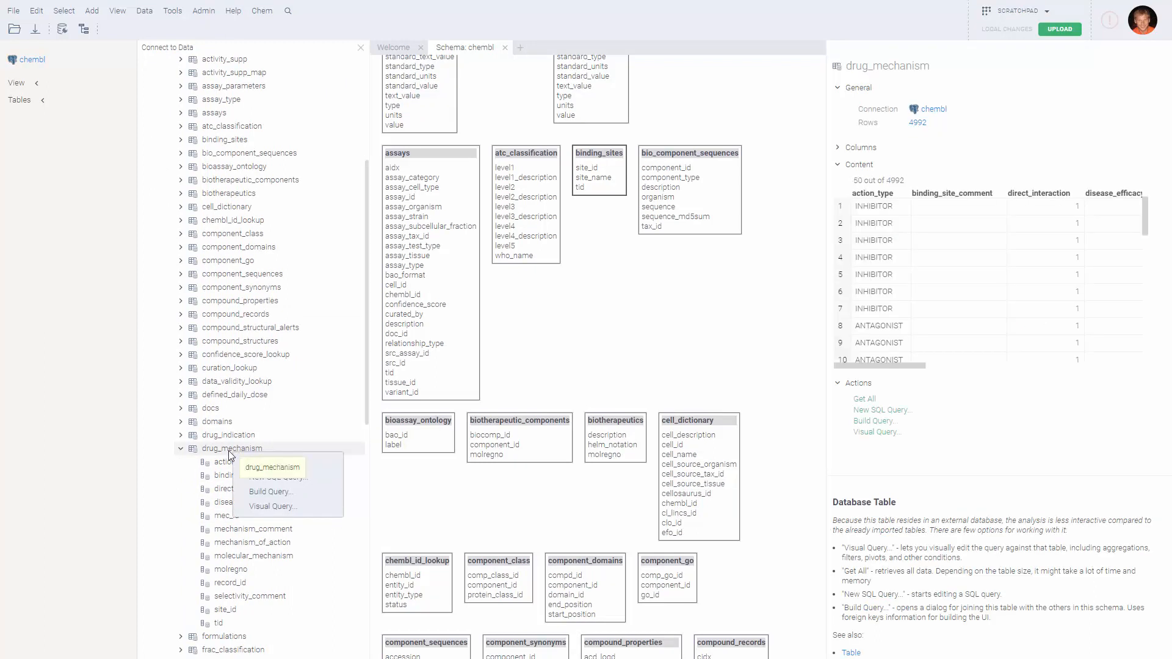
# Build a visual query on drug_mechanism grouping rows by action_type and mechanism_of_action, widening the results
pyautogui.click(269, 507)
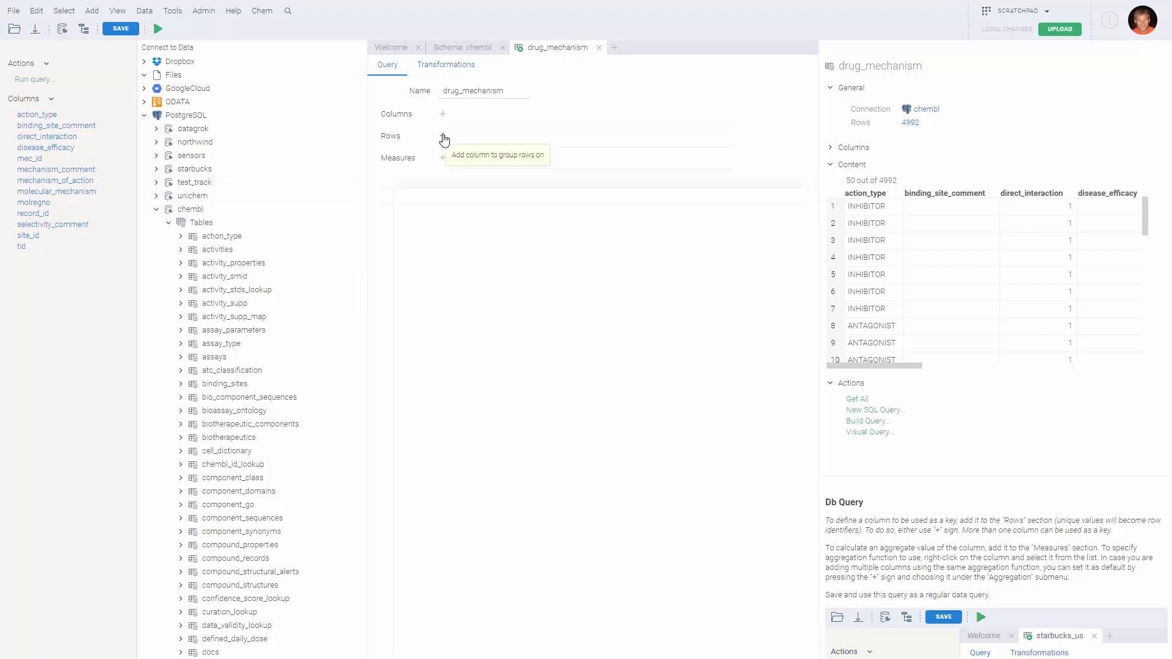
pyautogui.click(443, 137)
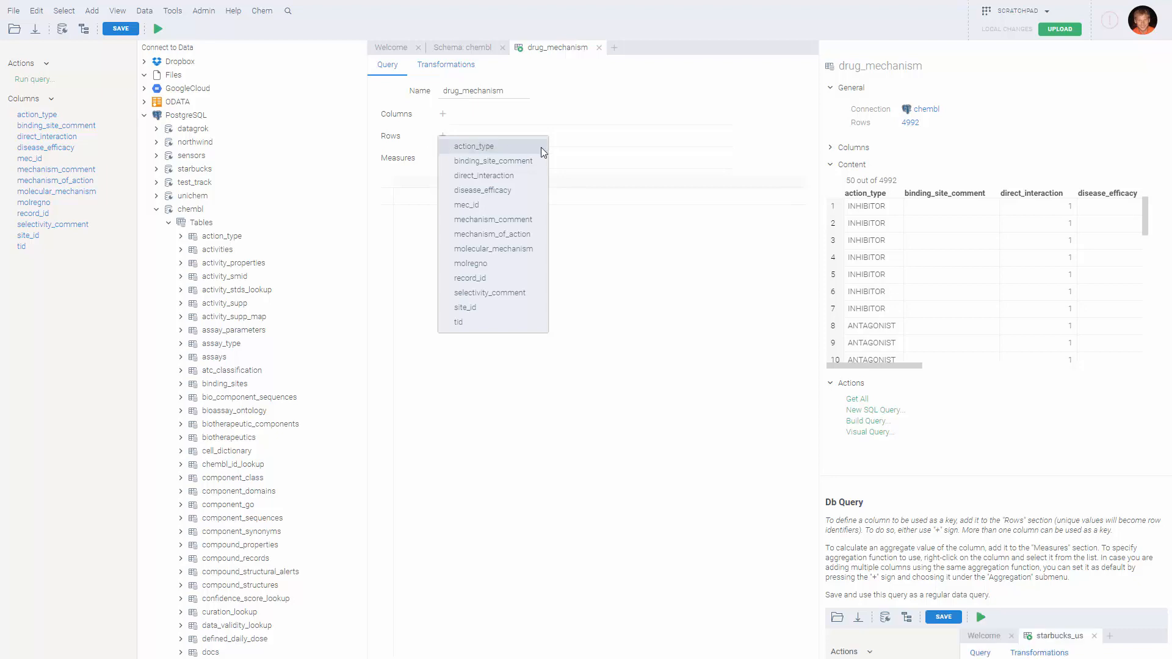
pyautogui.click(485, 146)
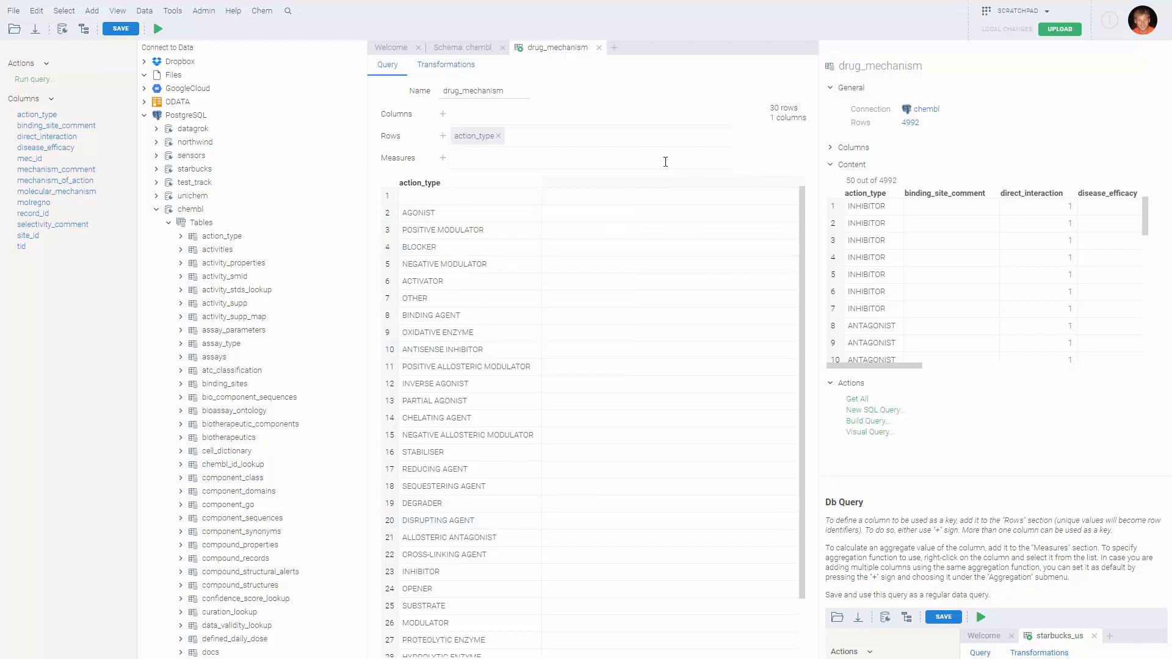
pyautogui.click(443, 137)
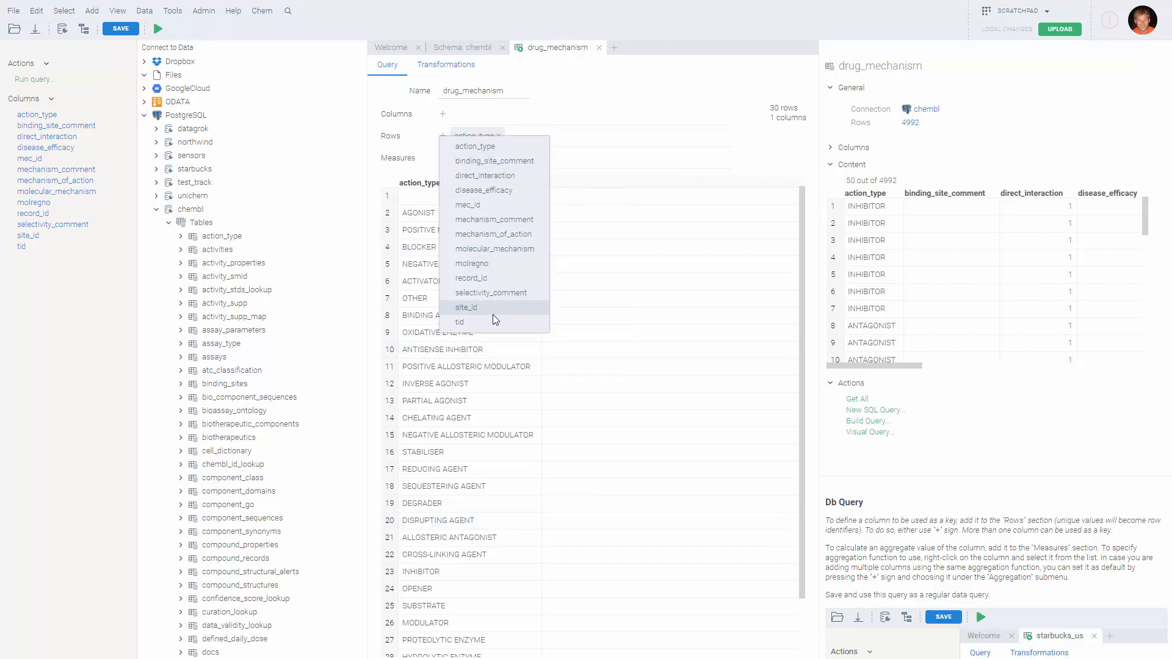
pyautogui.click(502, 234)
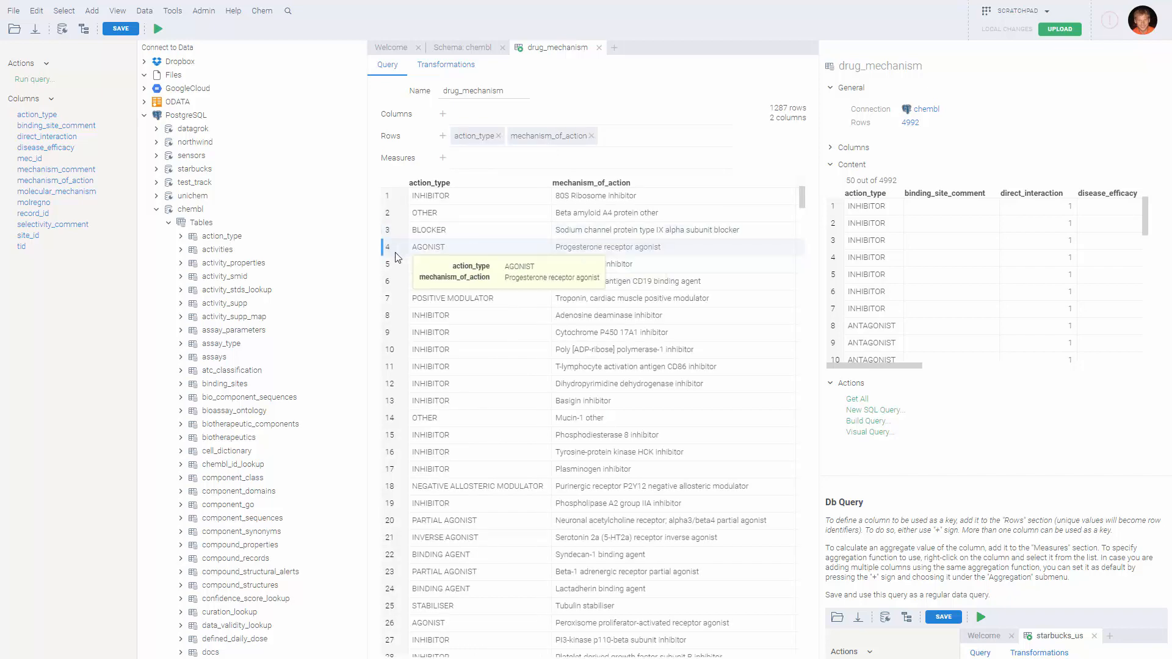
pyautogui.moveTo(368, 262); pyautogui.dragTo(284, 278)
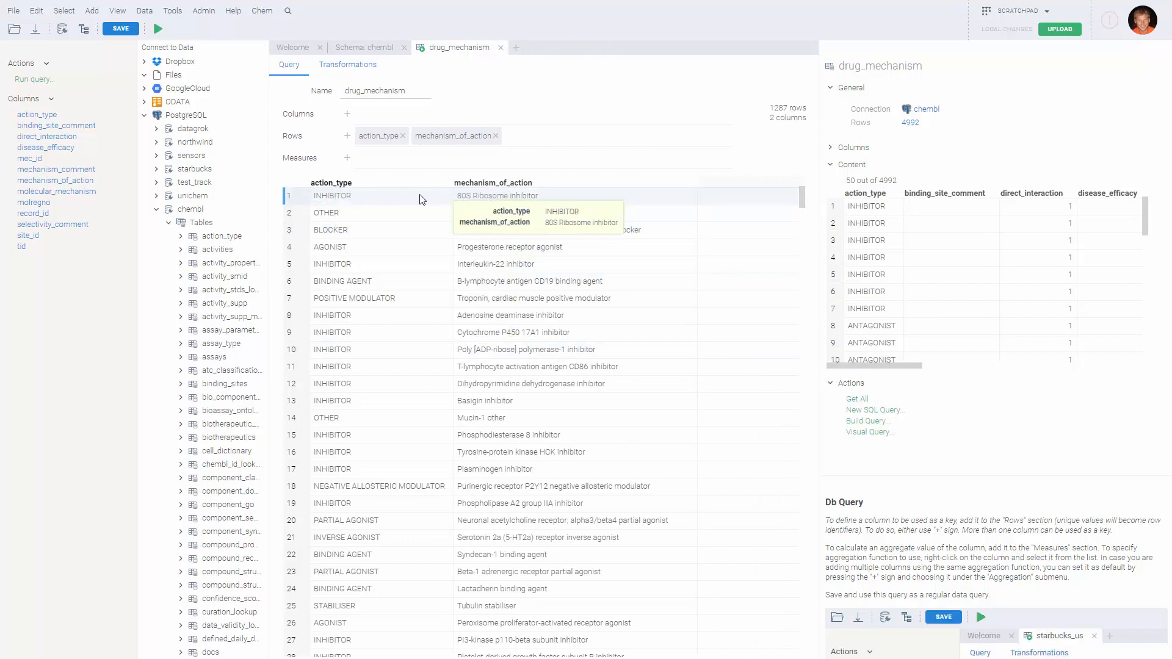
# Add a count(action_type) measure to the drug_mechanism query
pyautogui.click(347, 161)
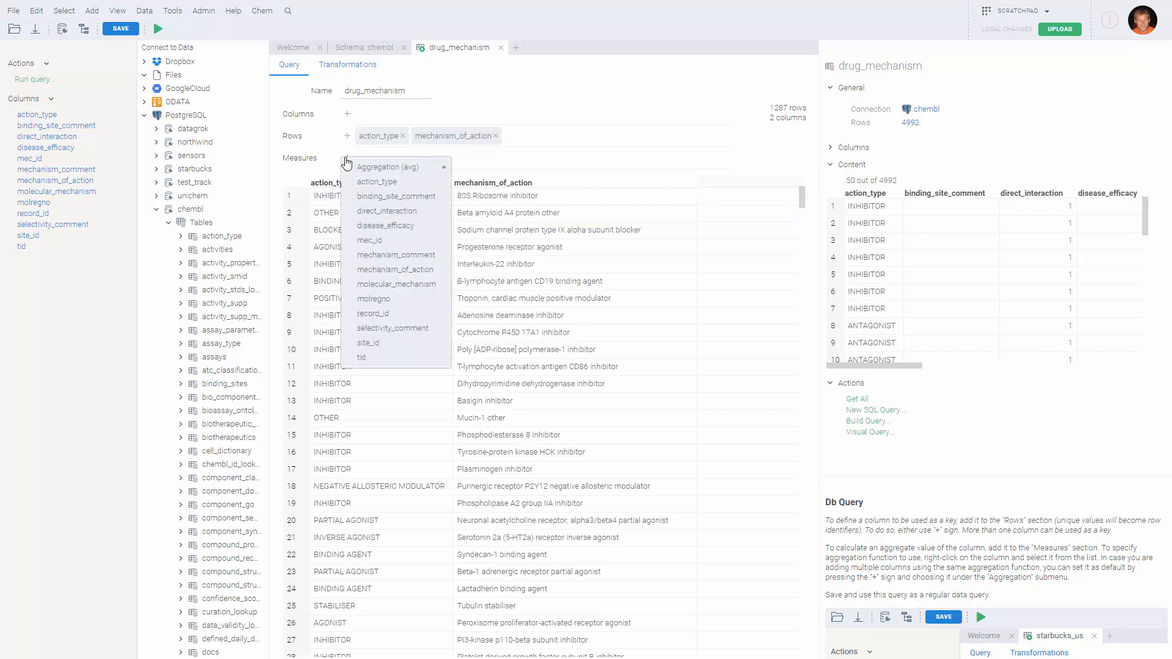
pyautogui.moveTo(419, 170)
pyautogui.click(482, 243)
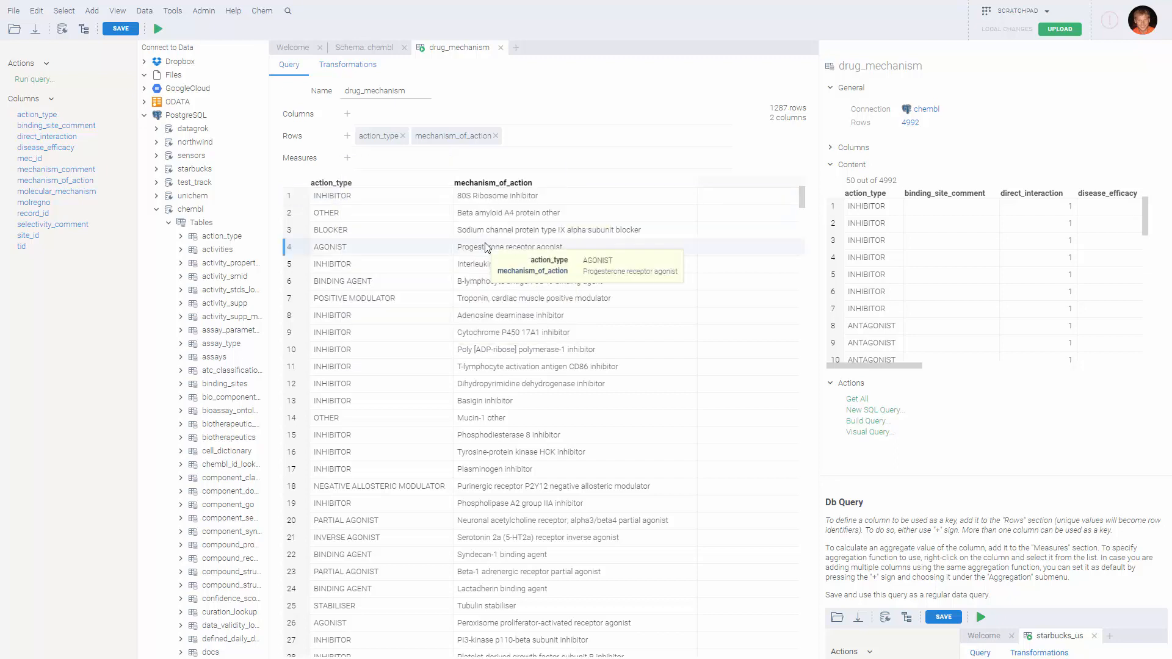
pyautogui.click(346, 161)
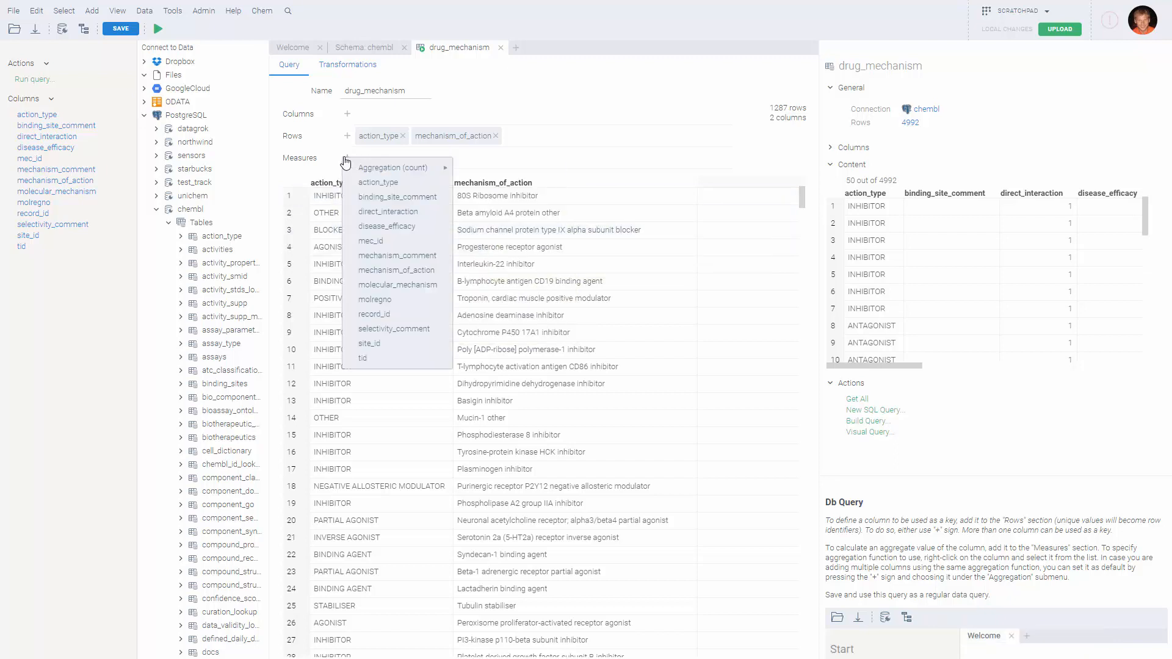
pyautogui.click(401, 183)
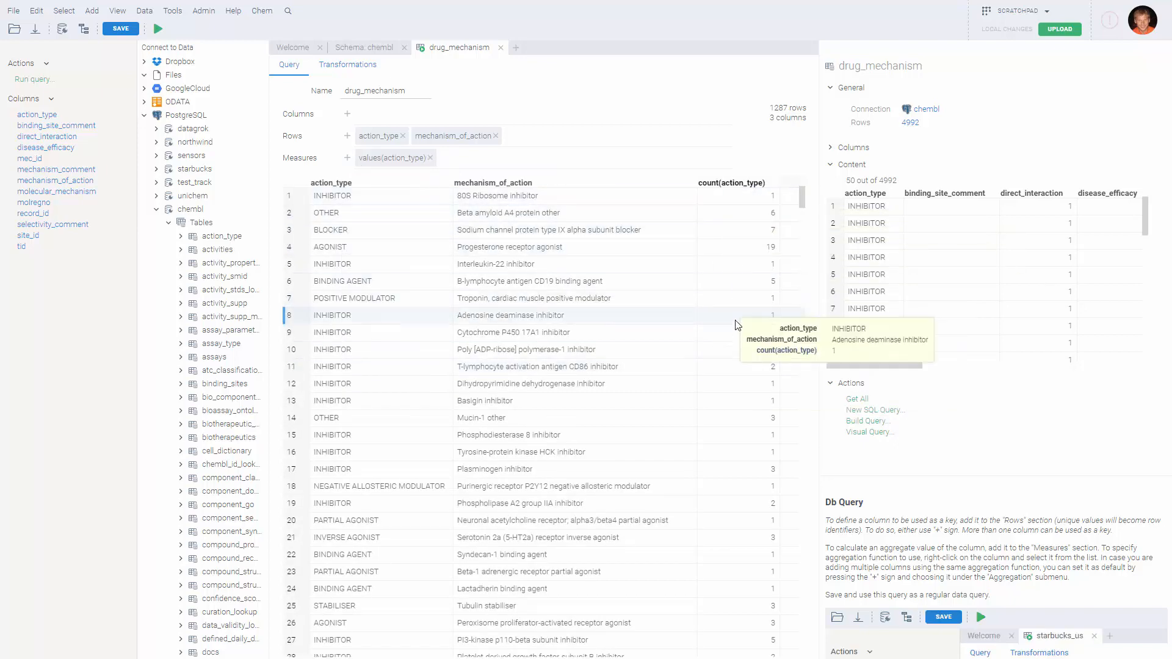
# Sort the results by count(action_type) descending, putting DNA inhibitor first at 84
pyautogui.doubleClick(718, 184)
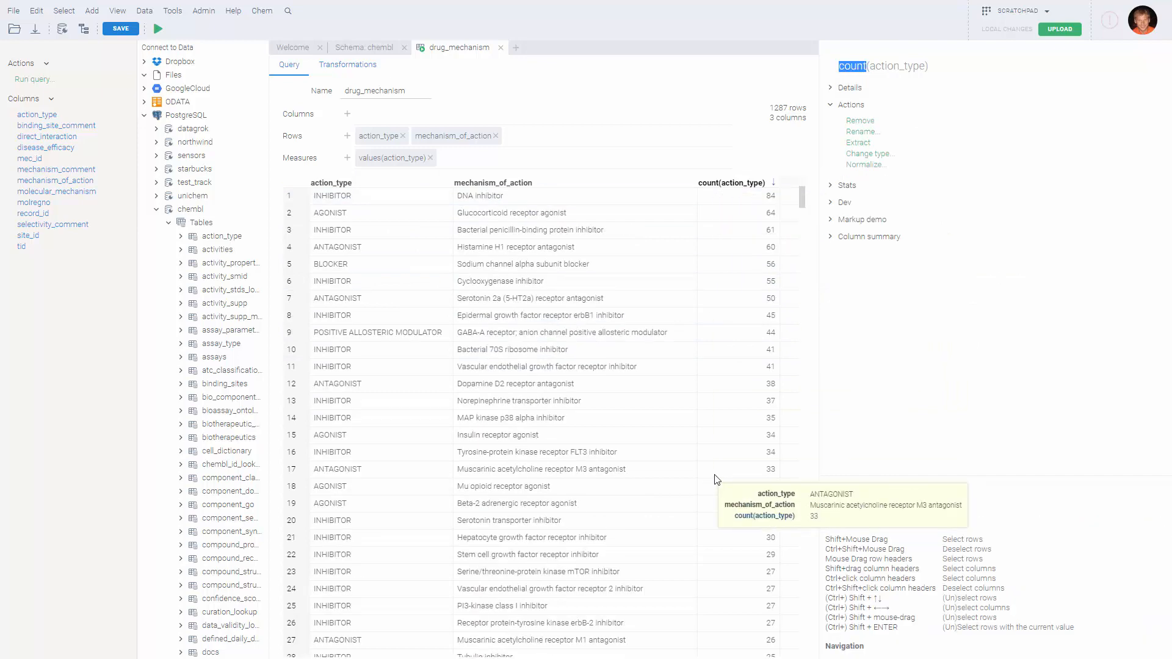
pyautogui.scroll(-1, 656, 465)
pyautogui.scroll(1, 695, 244)
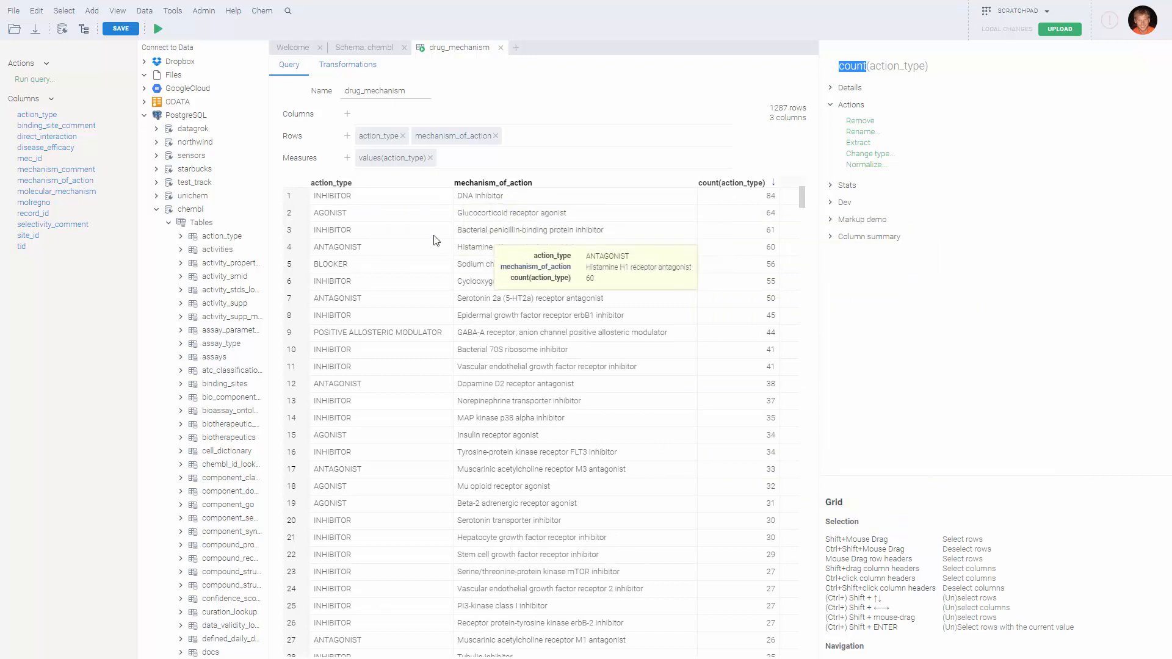
pyautogui.moveTo(335, 189)
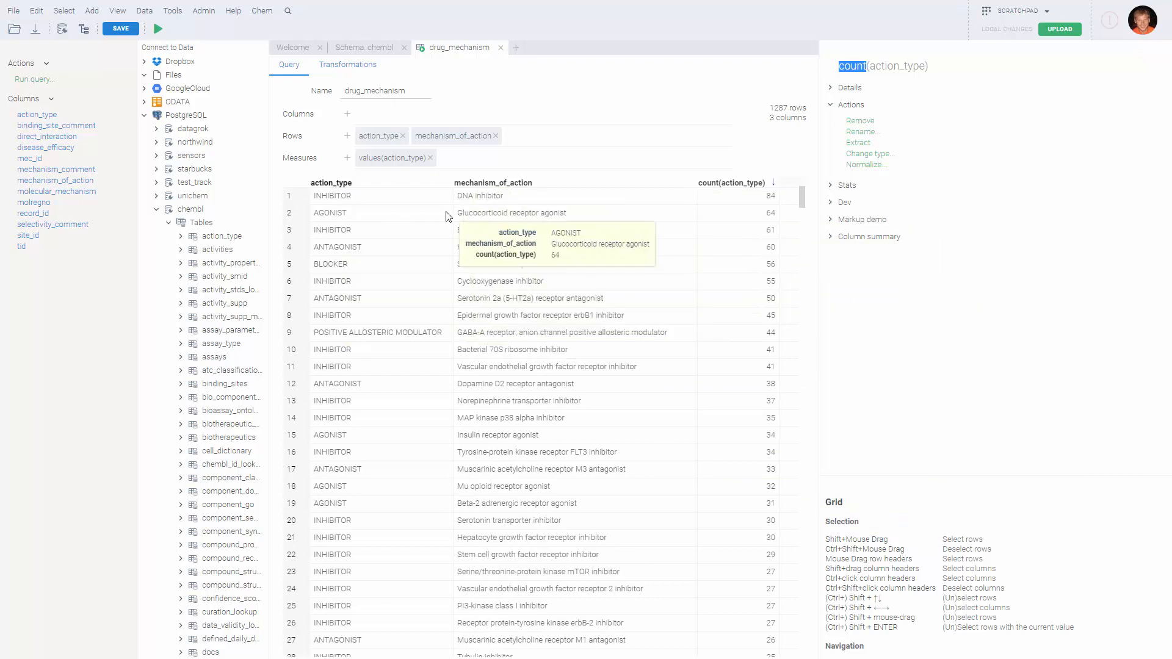